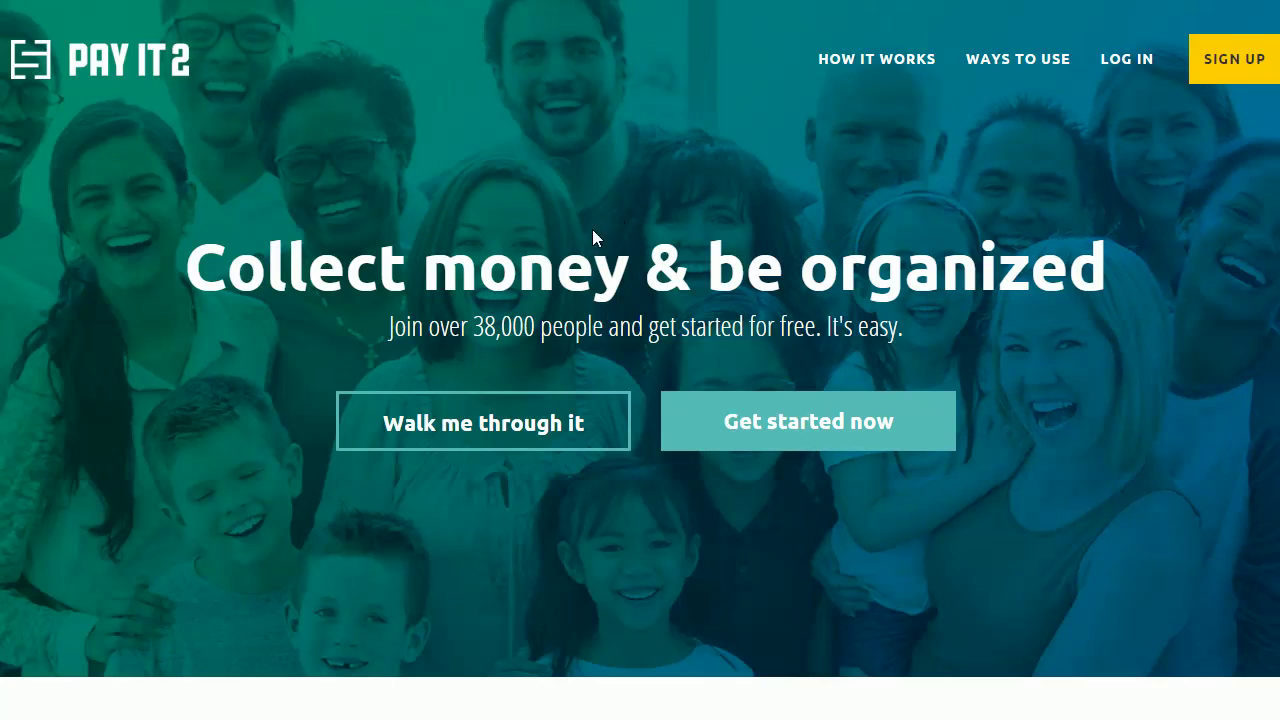
Step: Sign up for a new PayIt2 account with the user's first and last name, e-mail and password
{"action": "left_click", "coordinate": [805, 429]}
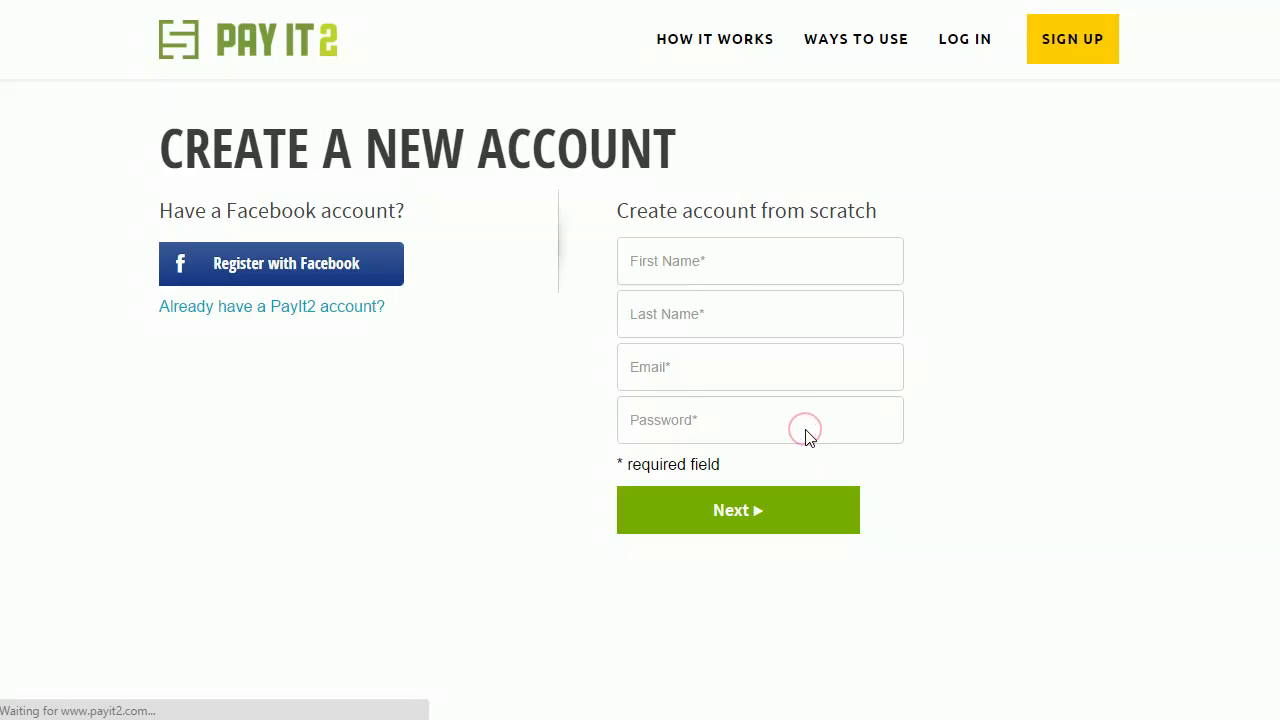
{"action": "left_click", "coordinate": [748, 262]}
{"action": "key", "text": "Tab"}
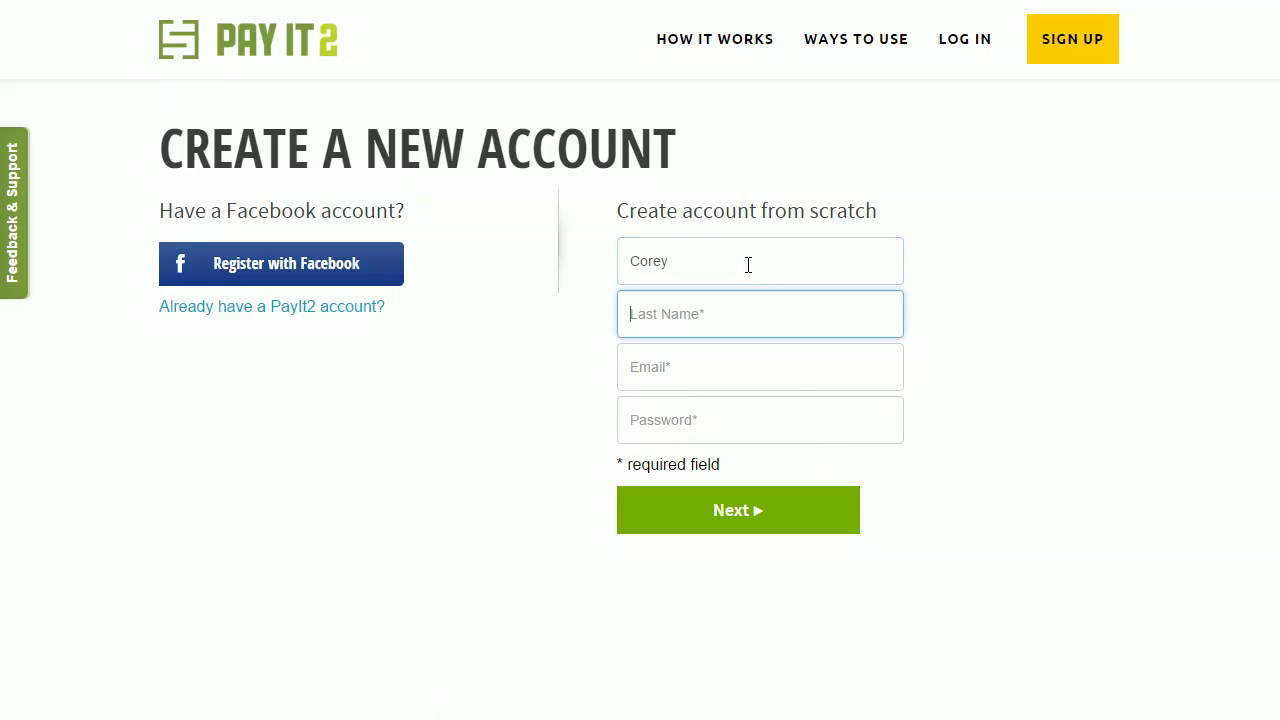
{"action": "key", "text": "Tab"}
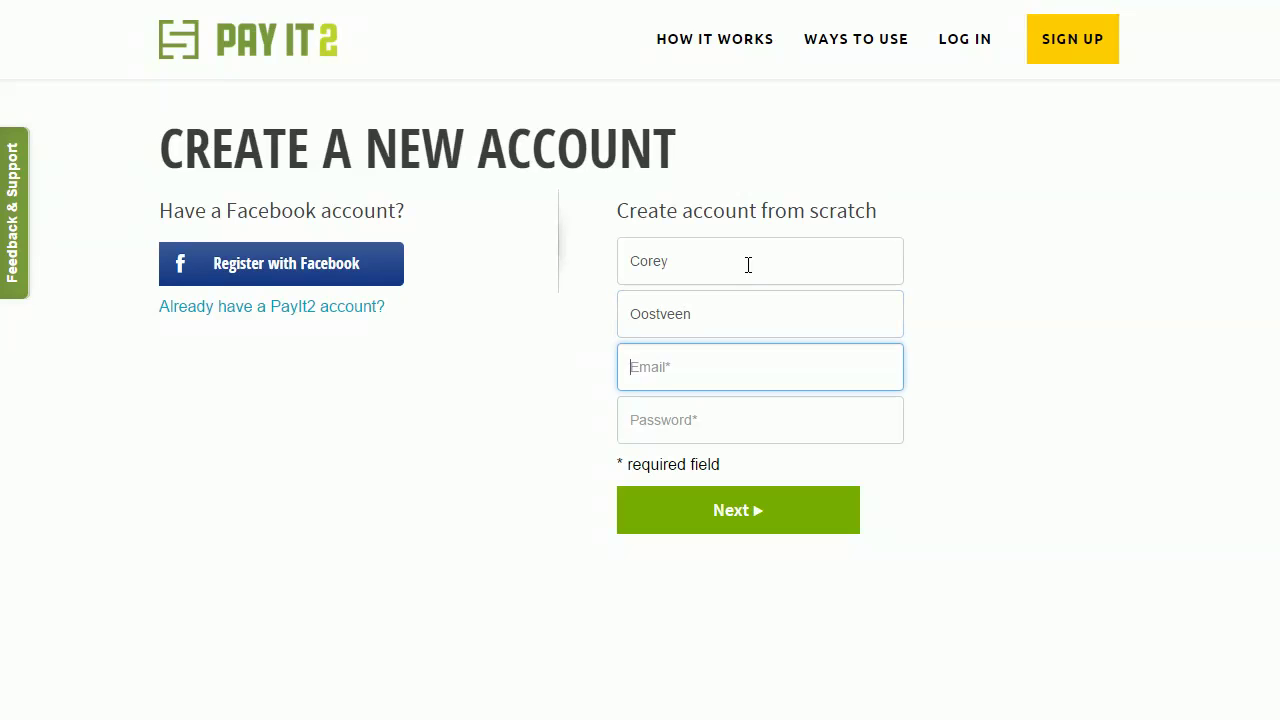
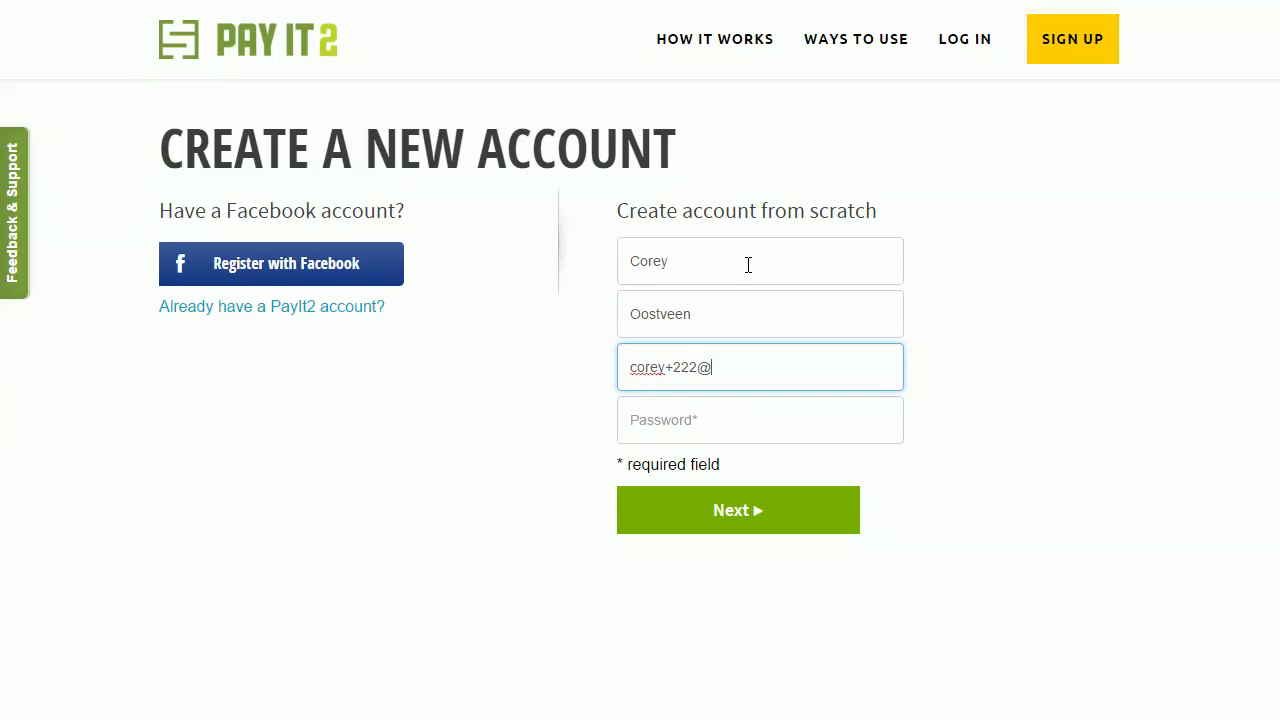
{"action": "key", "text": "Tab"}
{"action": "type", "text": "•••"}
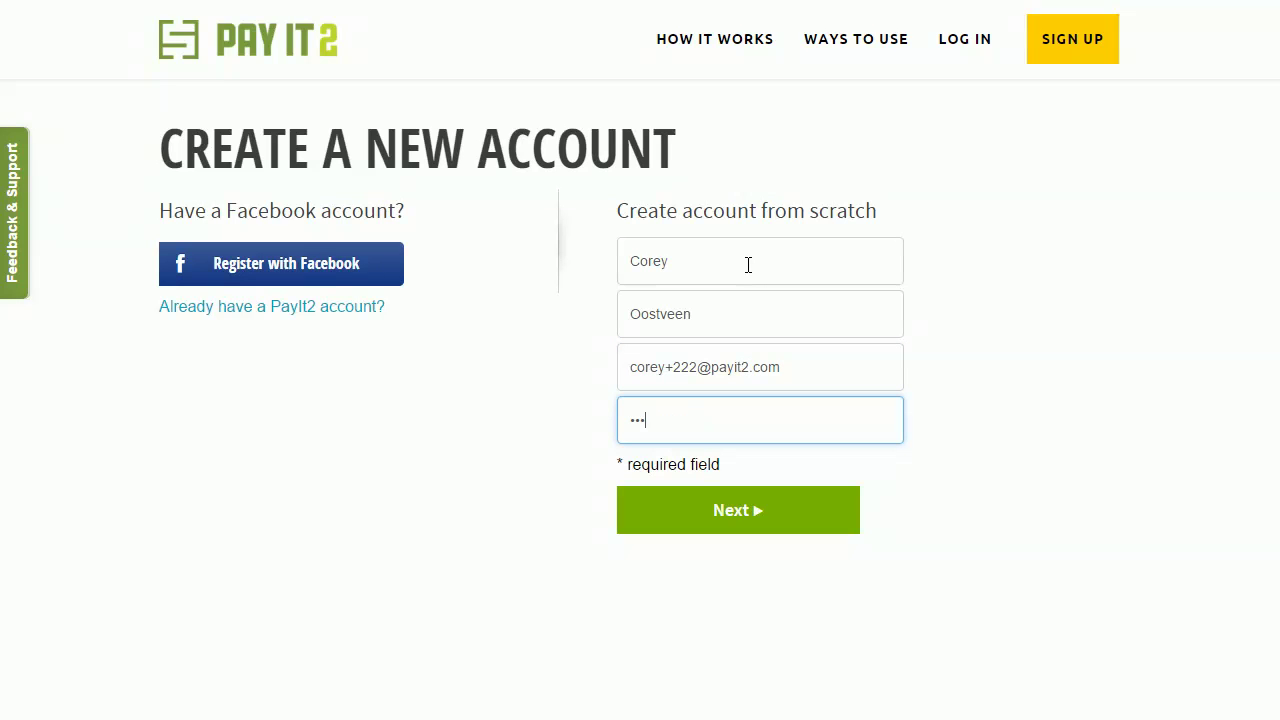
{"action": "left_click", "coordinate": [714, 511]}
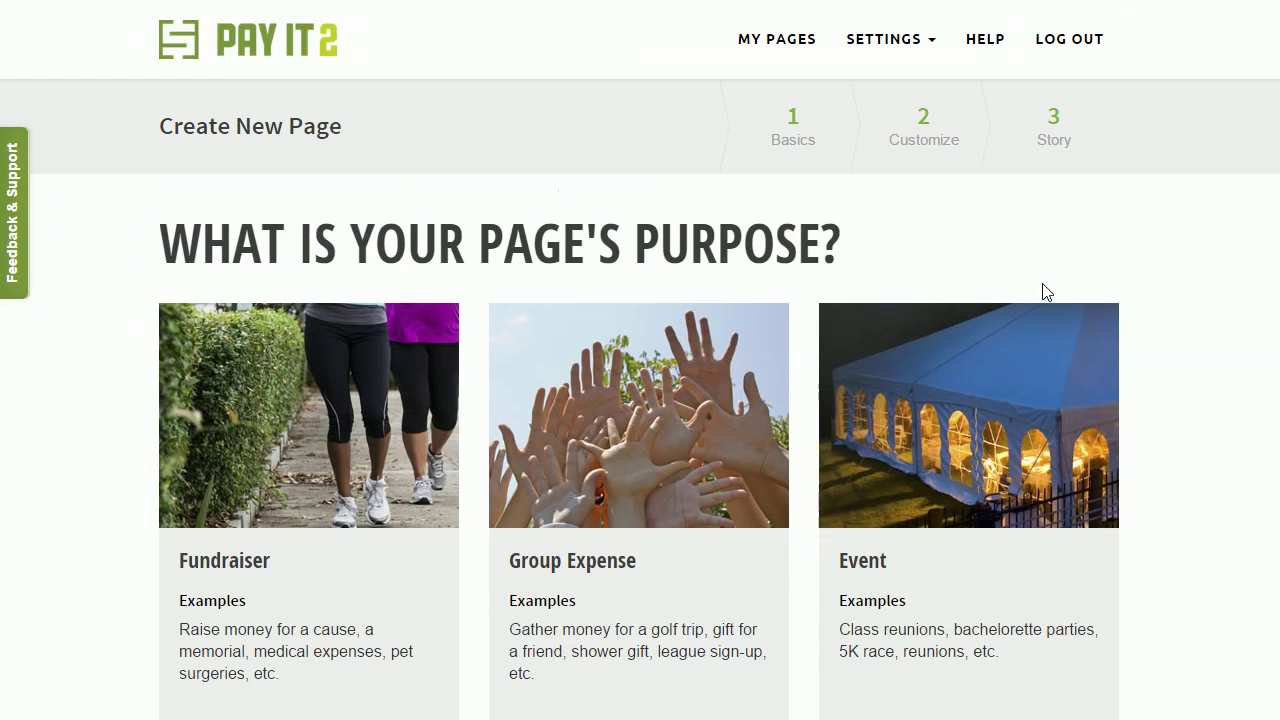
Step: Select and Continue with Event as the new page's purpose
{"action": "scroll", "coordinate": [1073, 229], "scroll_direction": "down", "scroll_amount": 1}
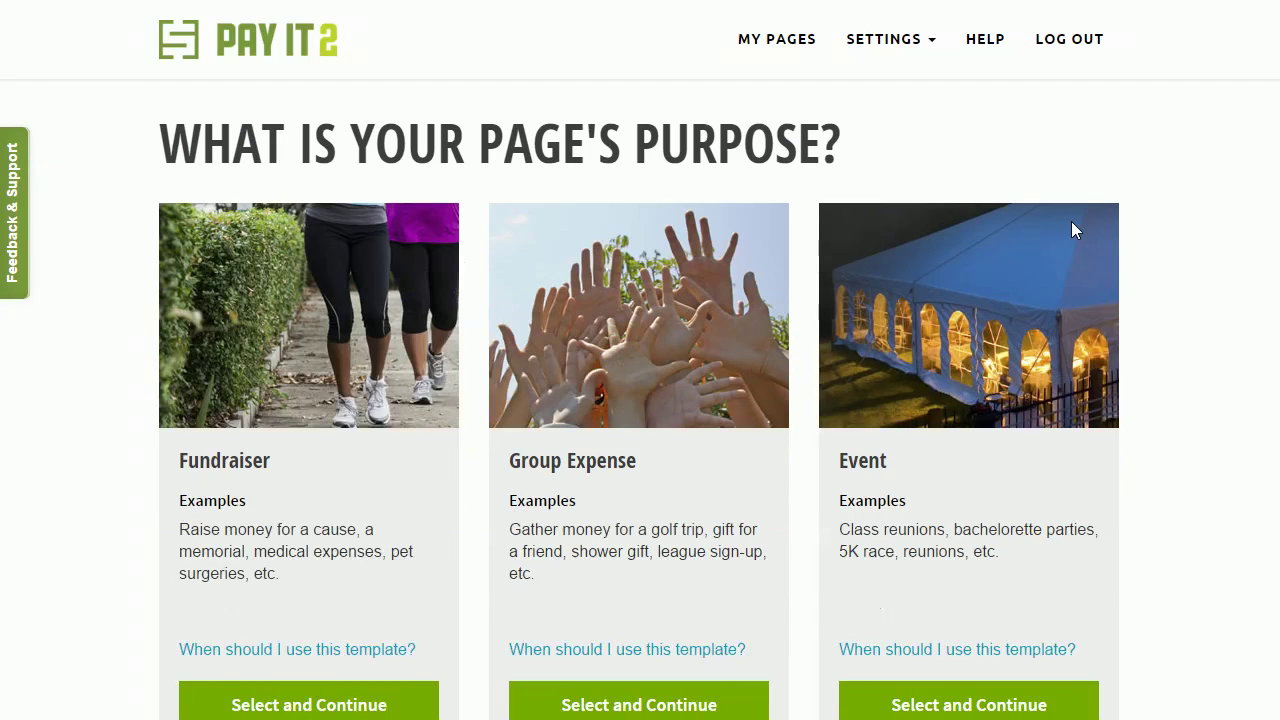
{"action": "scroll", "coordinate": [1098, 228], "scroll_direction": "down", "scroll_amount": 1}
{"action": "scroll", "coordinate": [1095, 228], "scroll_direction": "up", "scroll_amount": 1}
{"action": "scroll", "coordinate": [1074, 210], "scroll_direction": "down", "scroll_amount": 1}
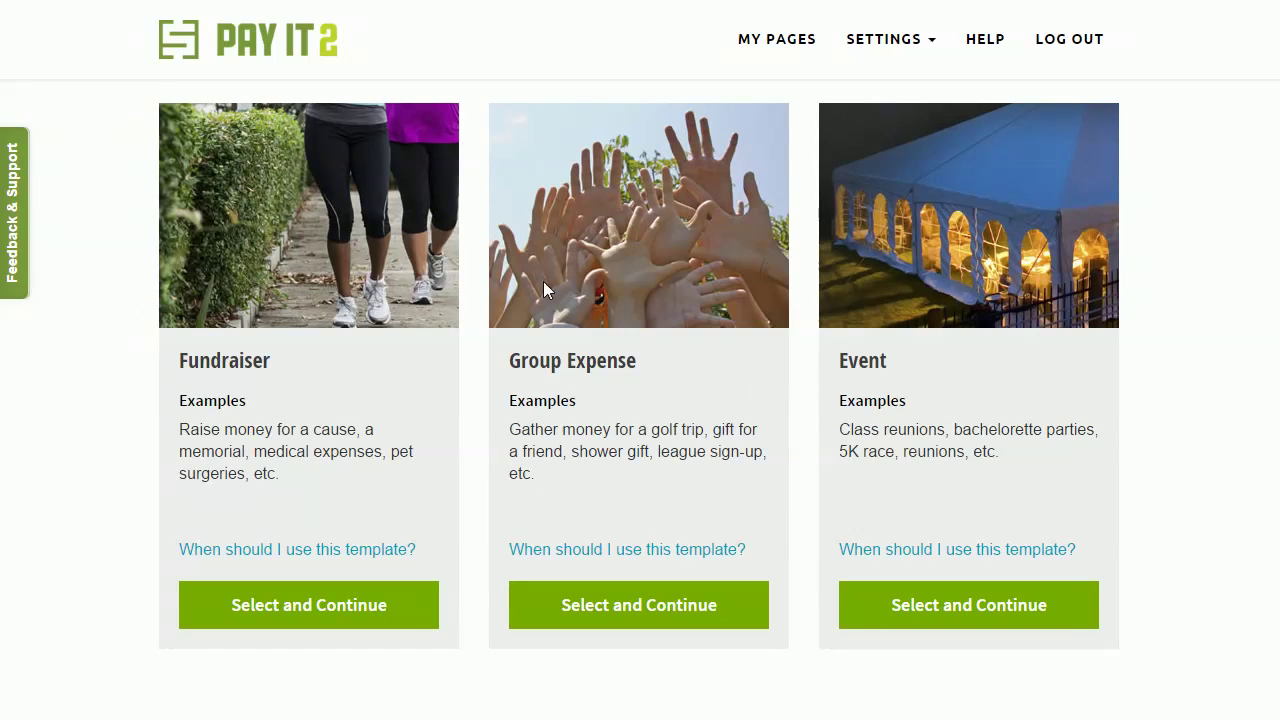
{"action": "scroll", "coordinate": [876, 195], "scroll_direction": "up", "scroll_amount": 1}
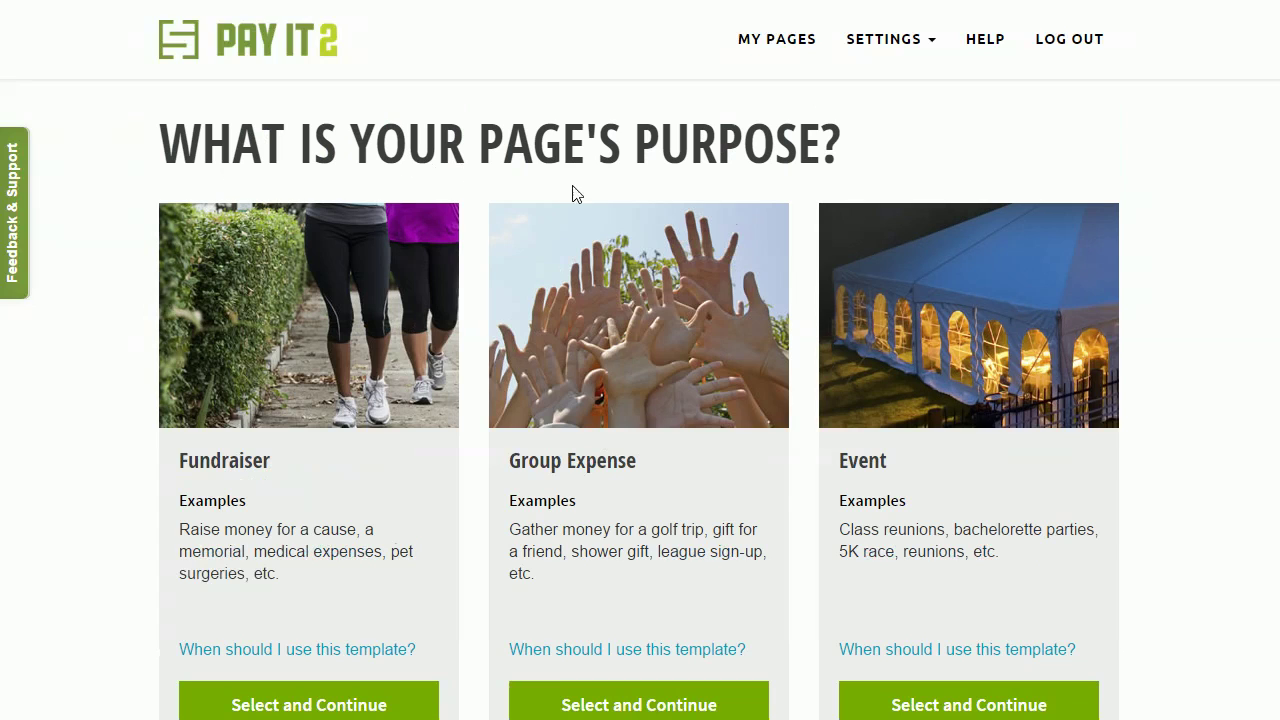
{"action": "scroll", "coordinate": [803, 234], "scroll_direction": "down", "scroll_amount": 1}
{"action": "left_click", "coordinate": [985, 624]}
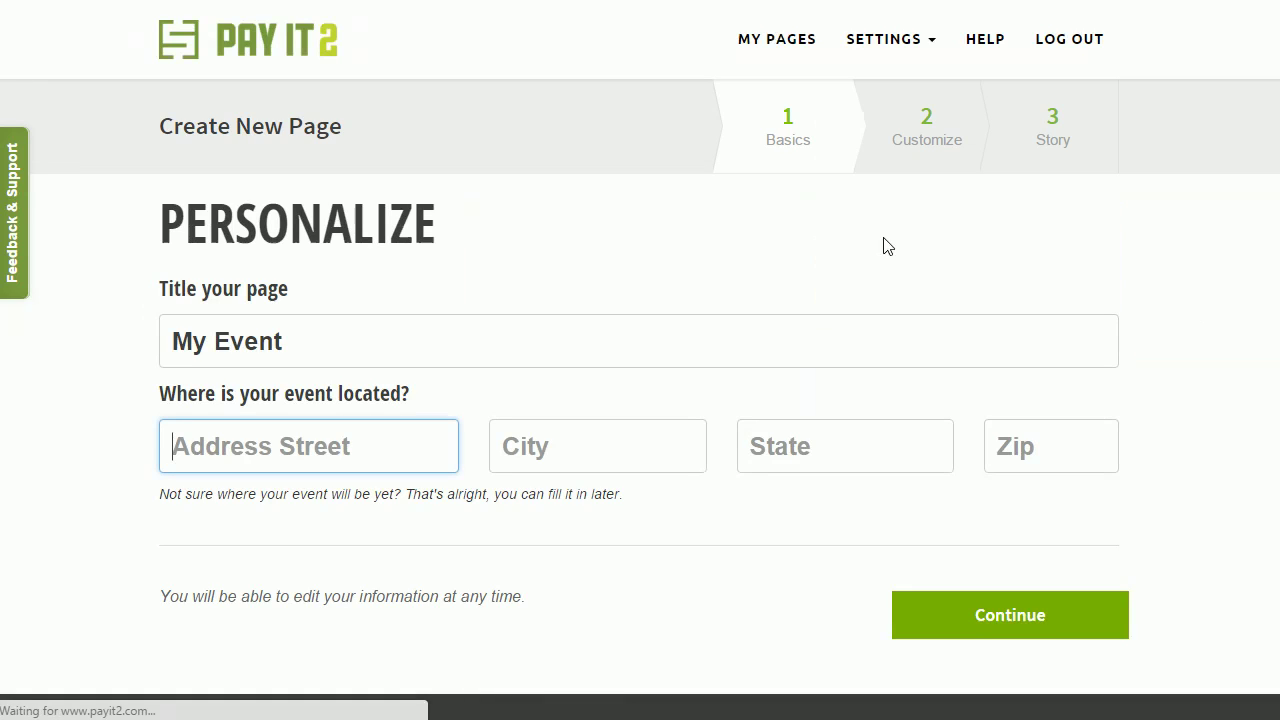
Step: Replace the default 'My Event' title with 'Company Picnic'
{"action": "left_click", "coordinate": [377, 341]}
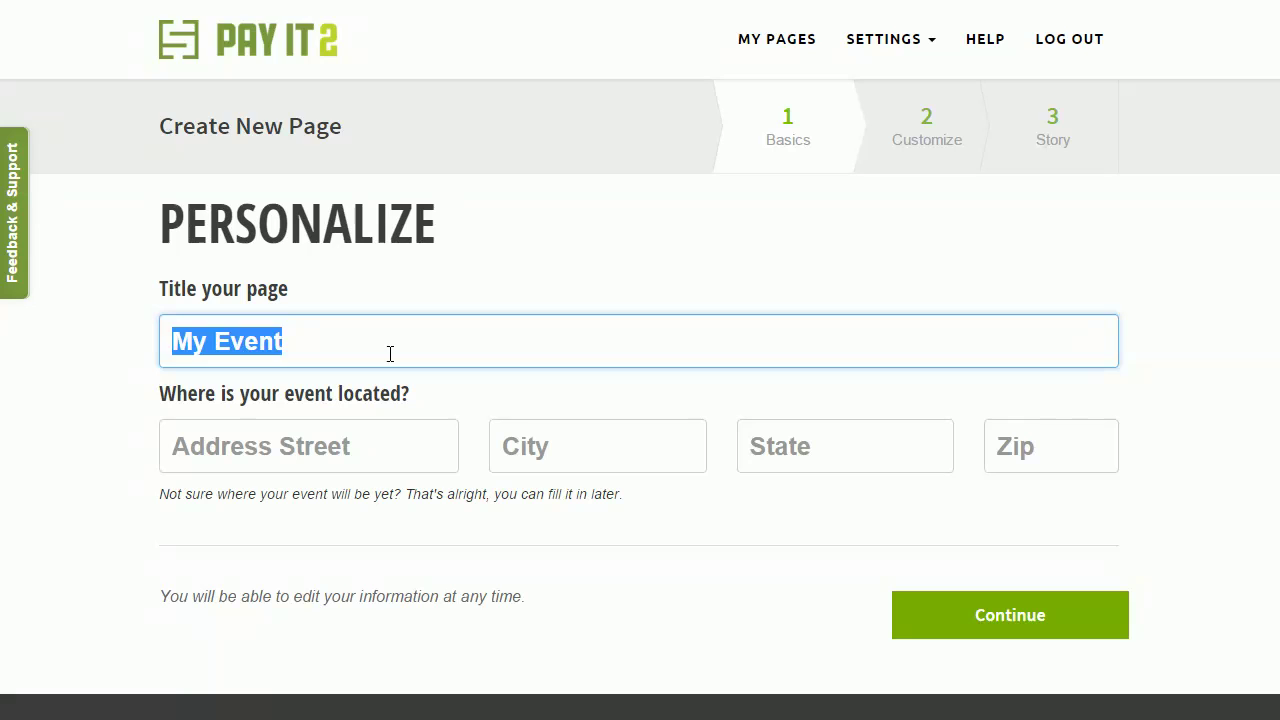
{"action": "type", "text": "Company Picnic"}
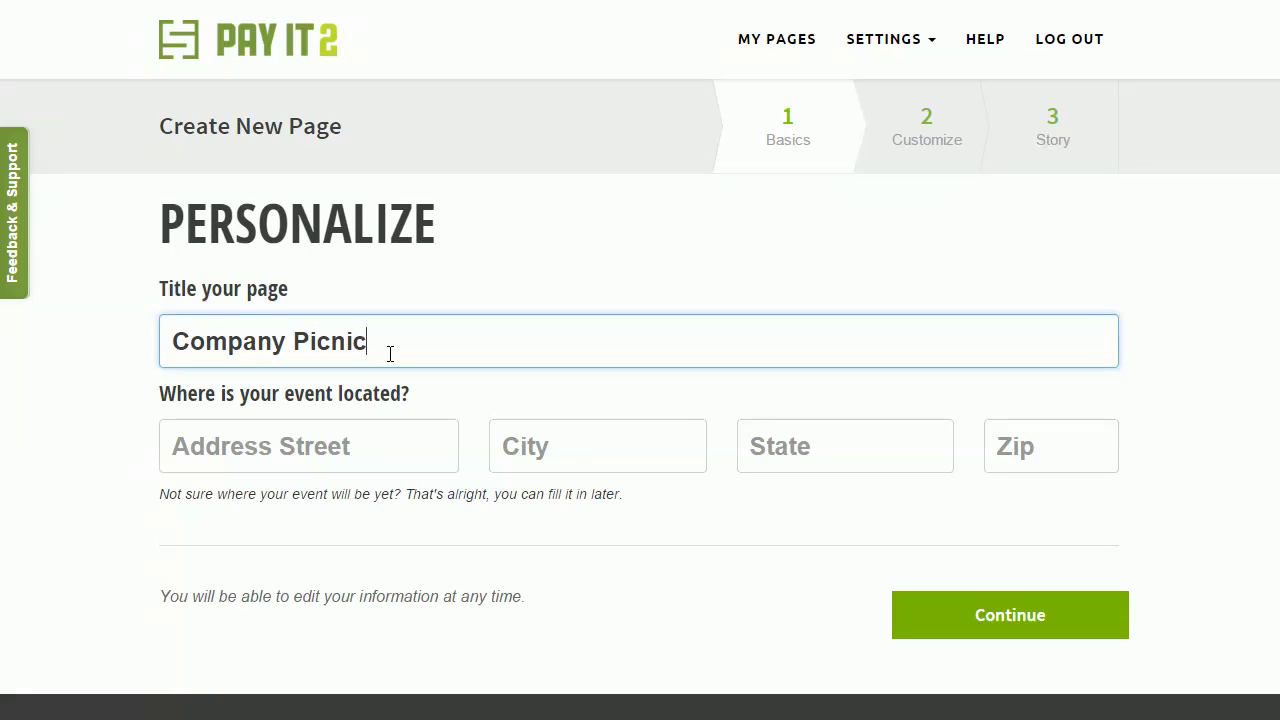
{"action": "key", "text": "Tab"}
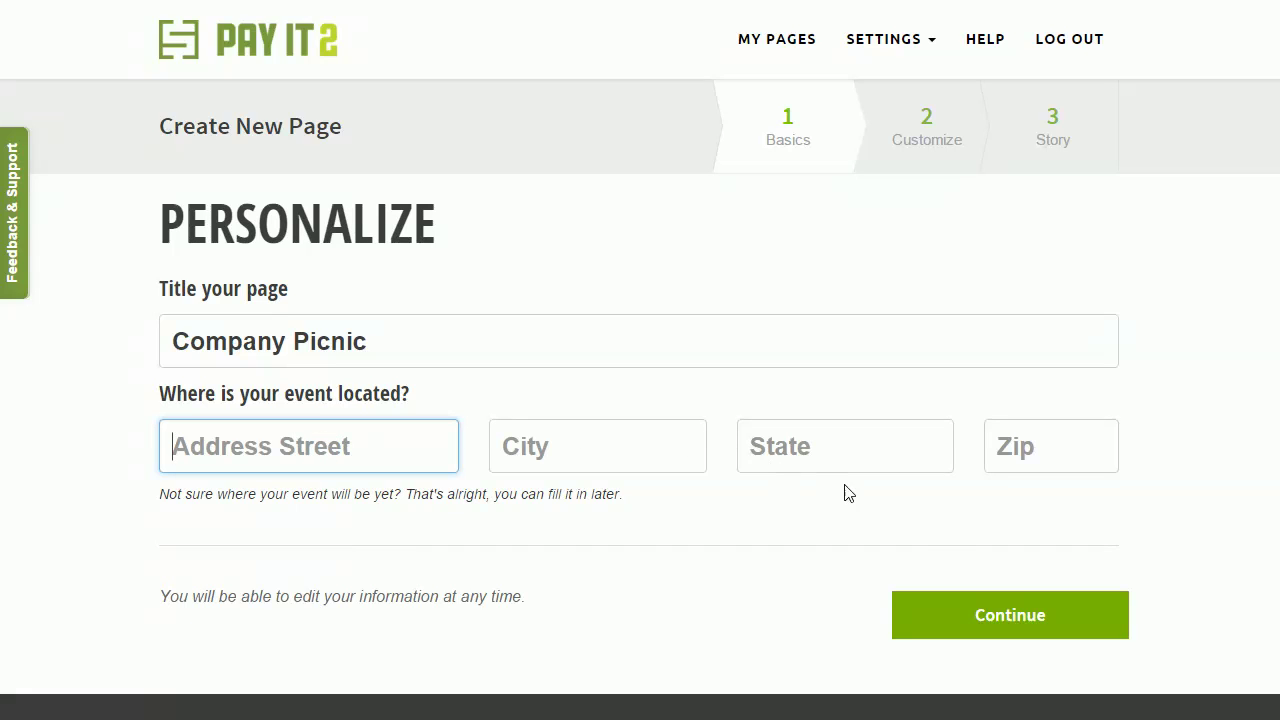
Step: On the customization step, choose the blue colour theme and start adding a picture
{"action": "left_click", "coordinate": [963, 614]}
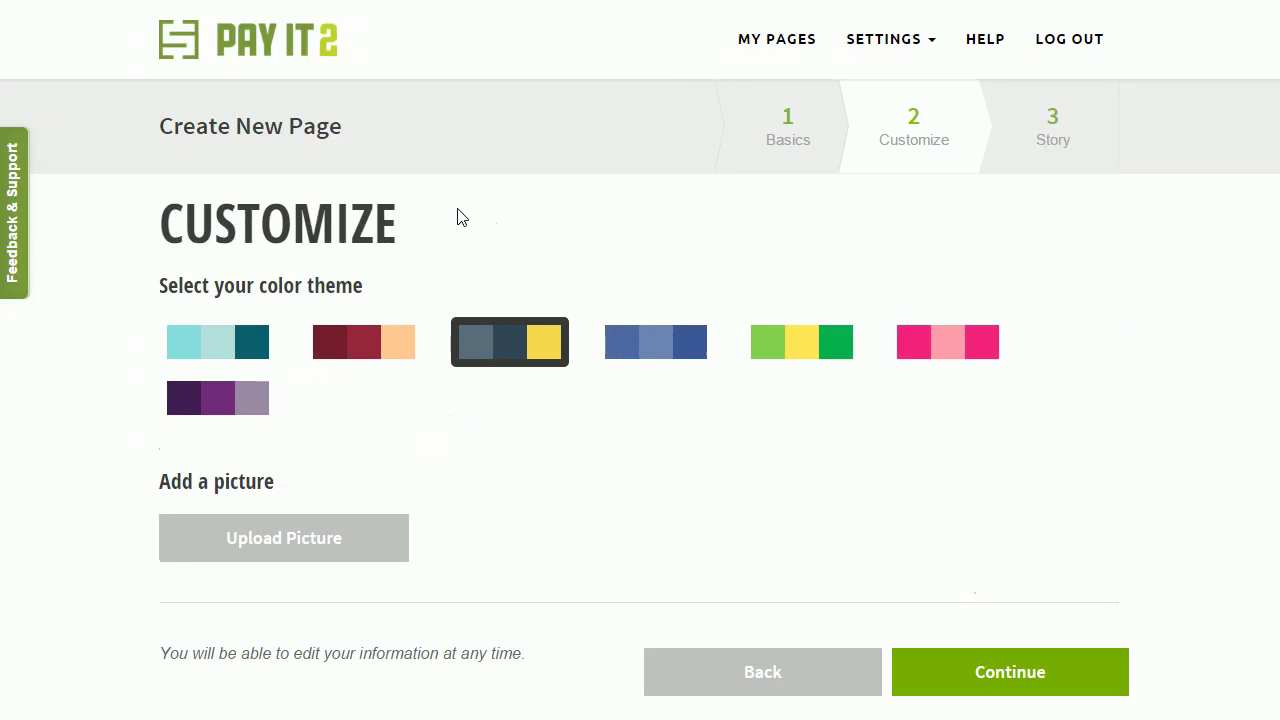
{"action": "left_click", "coordinate": [668, 345]}
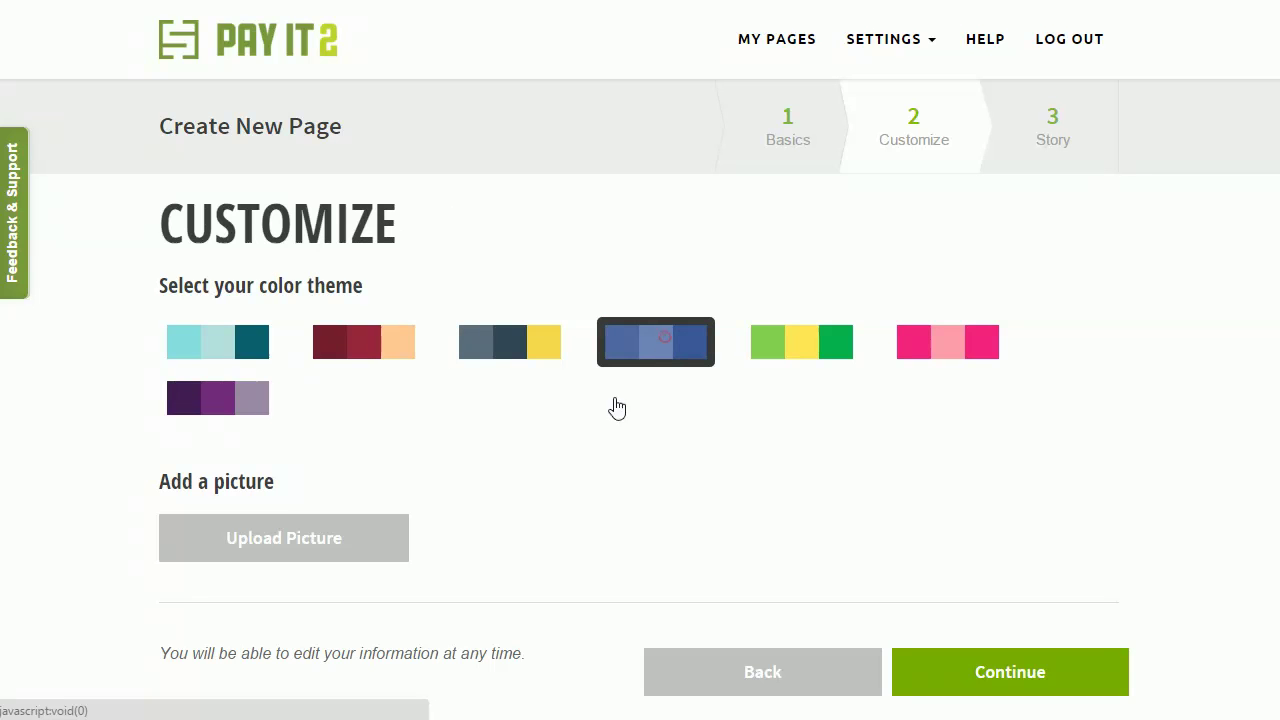
{"action": "left_click", "coordinate": [349, 533]}
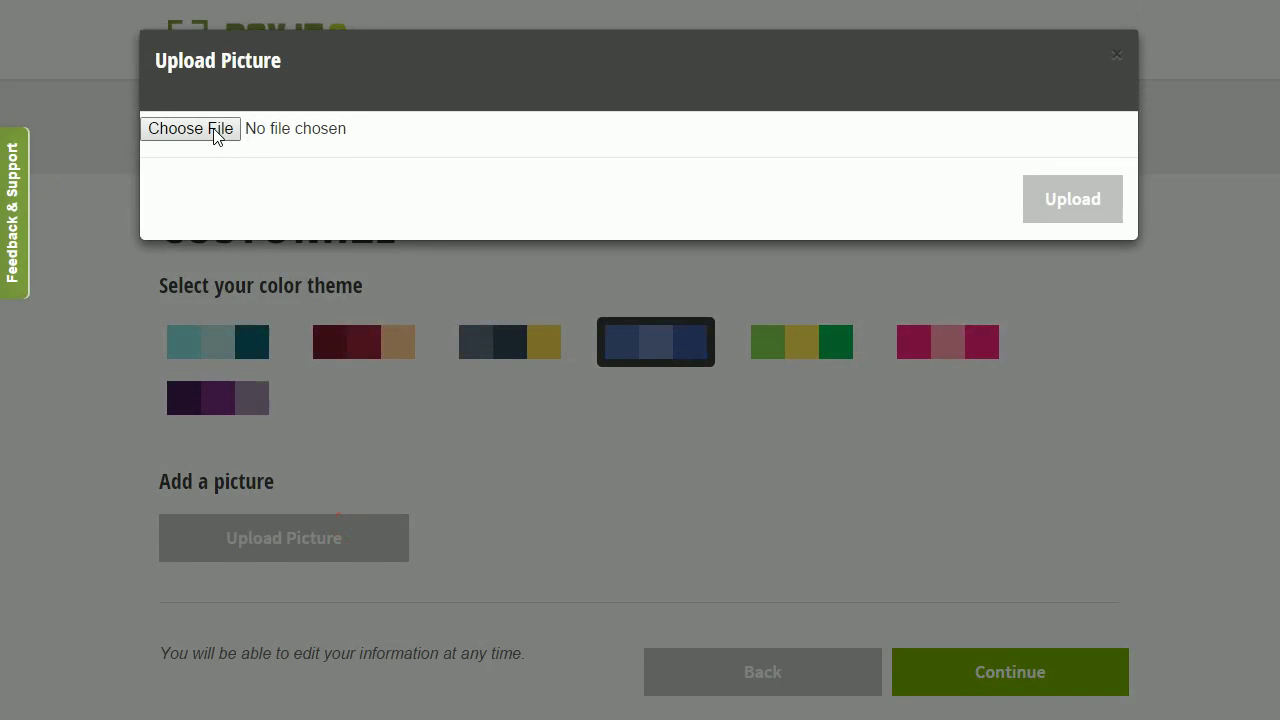
Step: Upload pexels-photo-11523 from the Downloads folder as the page picture
{"action": "left_click", "coordinate": [215, 130]}
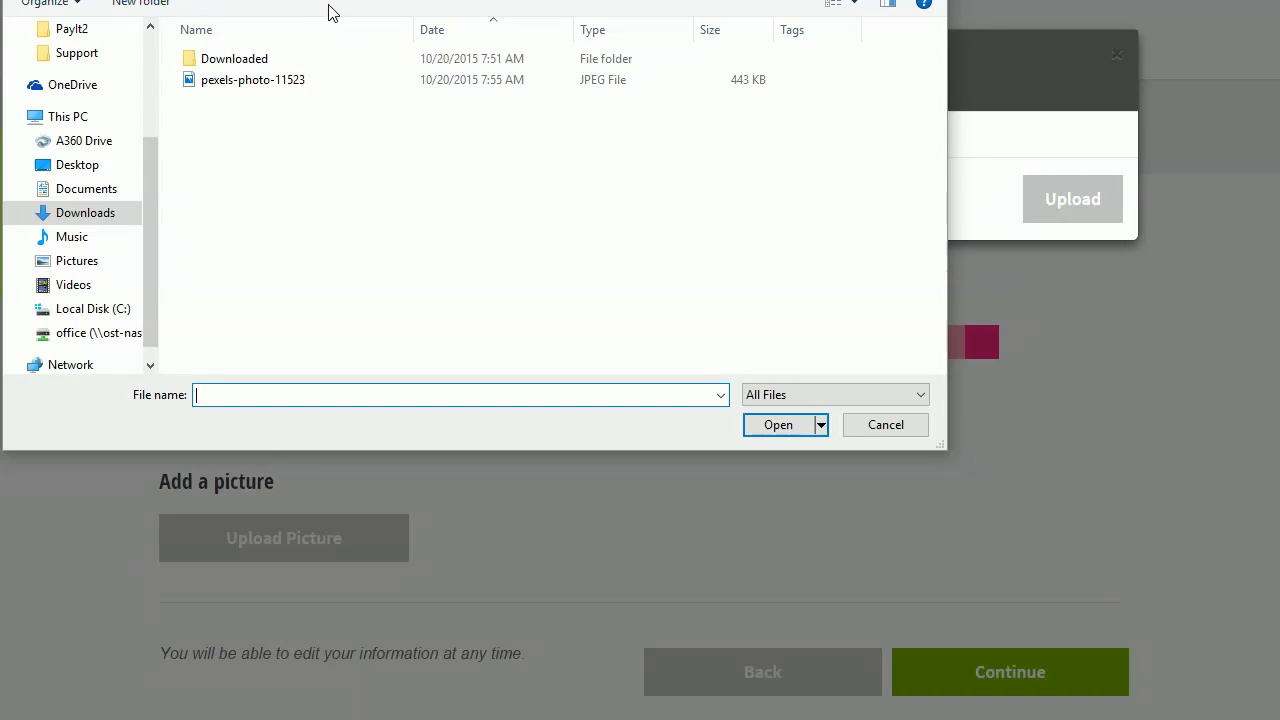
{"action": "left_click_drag", "start_coordinate": [466, 9], "coordinate": [546, 109]}
{"action": "left_click", "coordinate": [383, 237]}
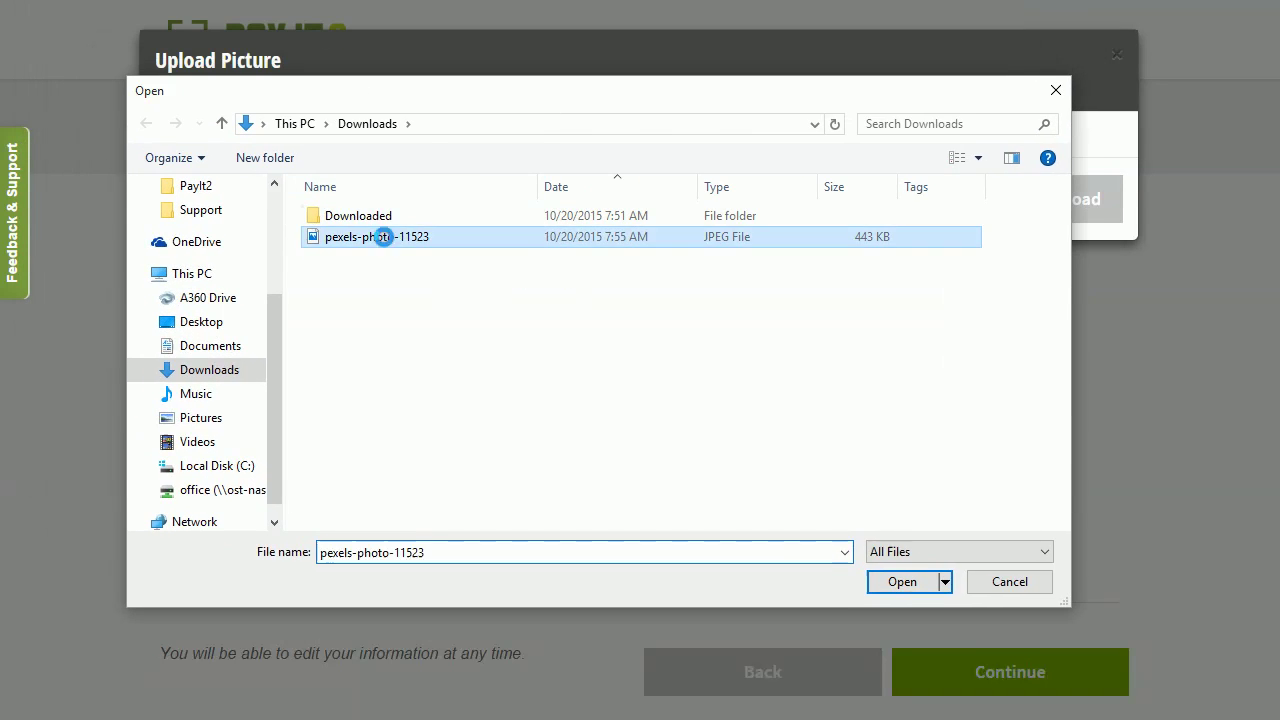
{"action": "left_click", "coordinate": [383, 237]}
{"action": "left_click", "coordinate": [1107, 203]}
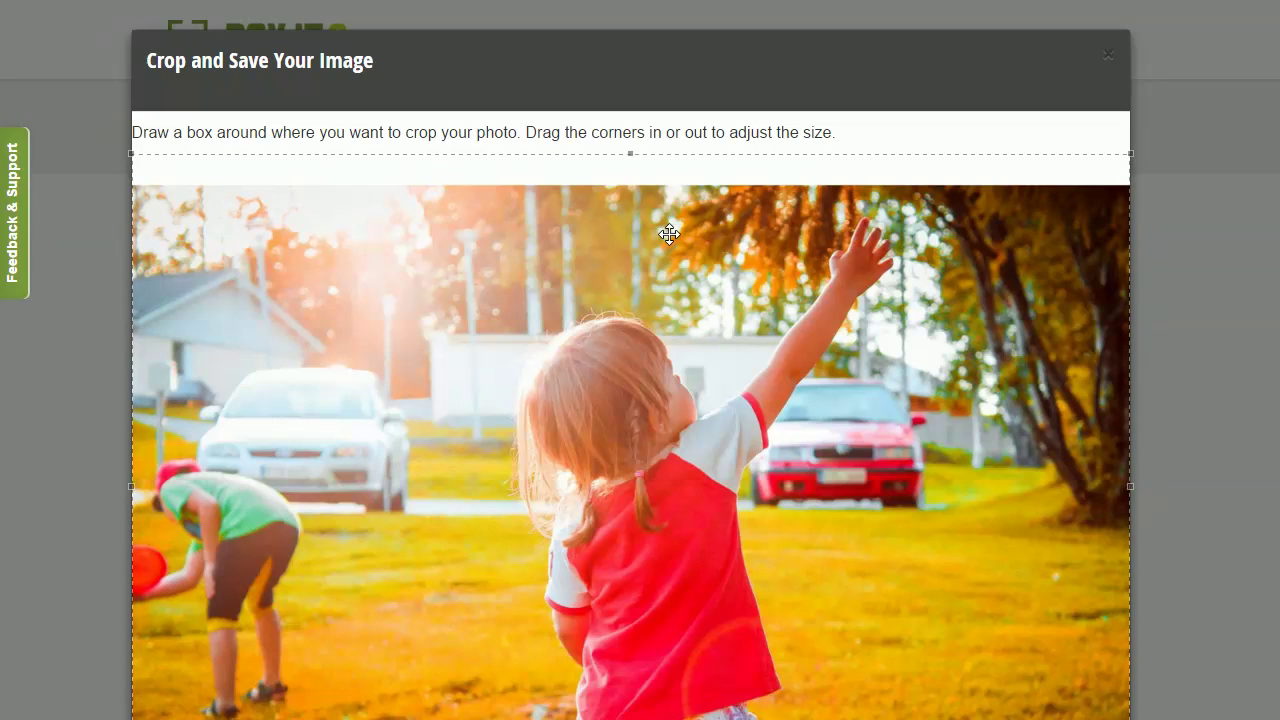
Step: Draw and adjust the crop area around the girl and red car
{"action": "left_click", "coordinate": [708, 160]}
{"action": "left_click_drag", "start_coordinate": [631, 154], "coordinate": [616, 440]}
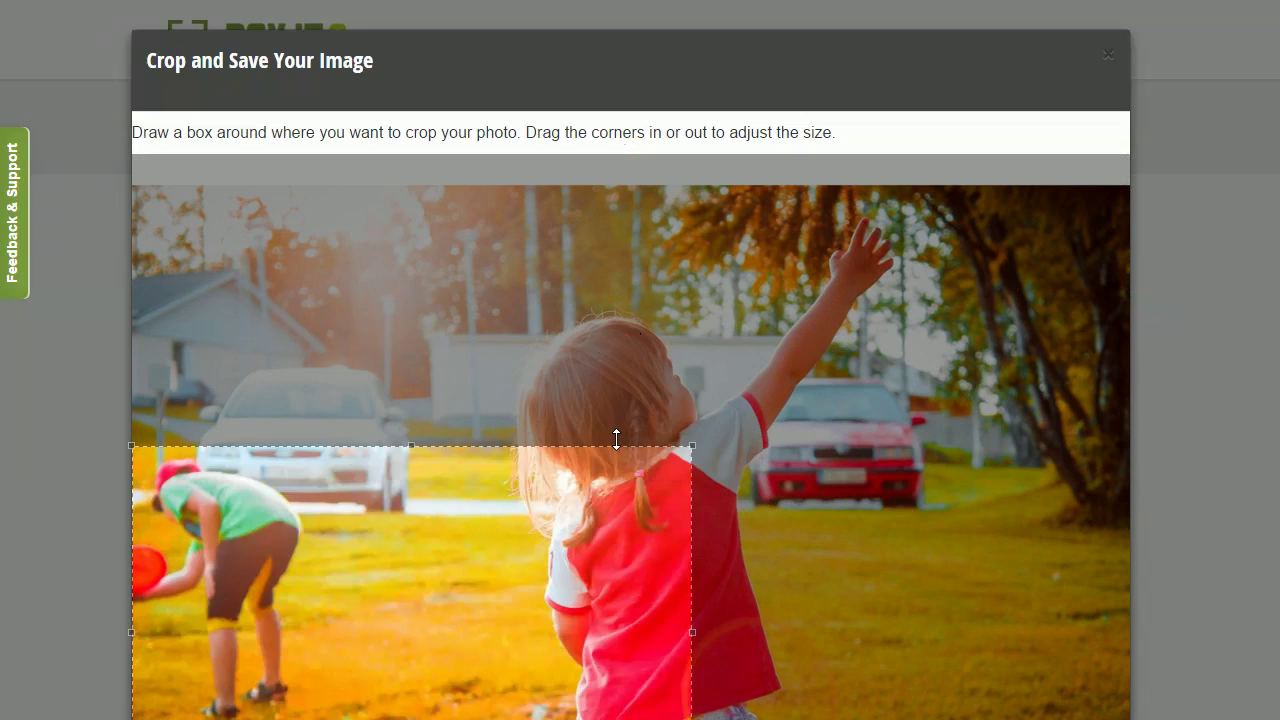
{"action": "left_click", "coordinate": [506, 530]}
{"action": "left_click_drag", "start_coordinate": [386, 223], "coordinate": [929, 580]}
{"action": "left_click_drag", "start_coordinate": [759, 308], "coordinate": [759, 291]}
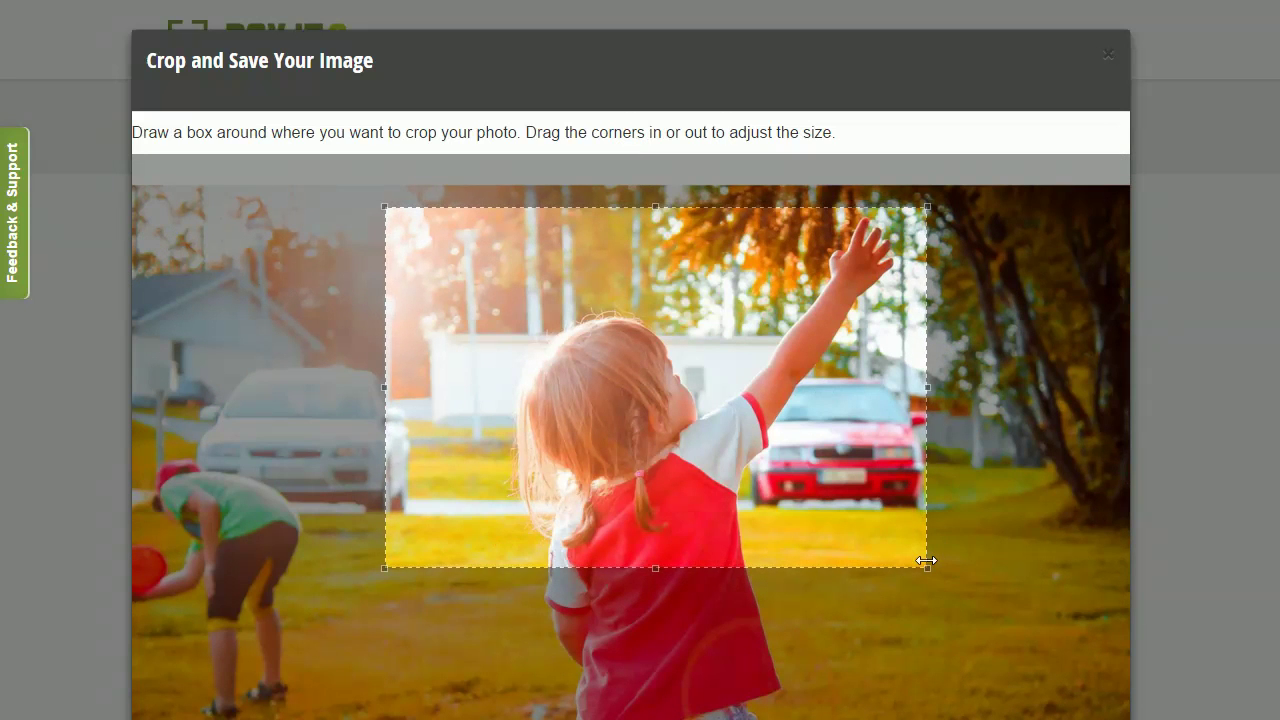
{"action": "left_click_drag", "start_coordinate": [926, 561], "coordinate": [951, 651]}
{"action": "left_click_drag", "start_coordinate": [692, 509], "coordinate": [649, 512]}
Step: Save the cropped picture and scroll down the Customize page
{"action": "scroll", "coordinate": [858, 449], "scroll_direction": "down", "scroll_amount": 2}
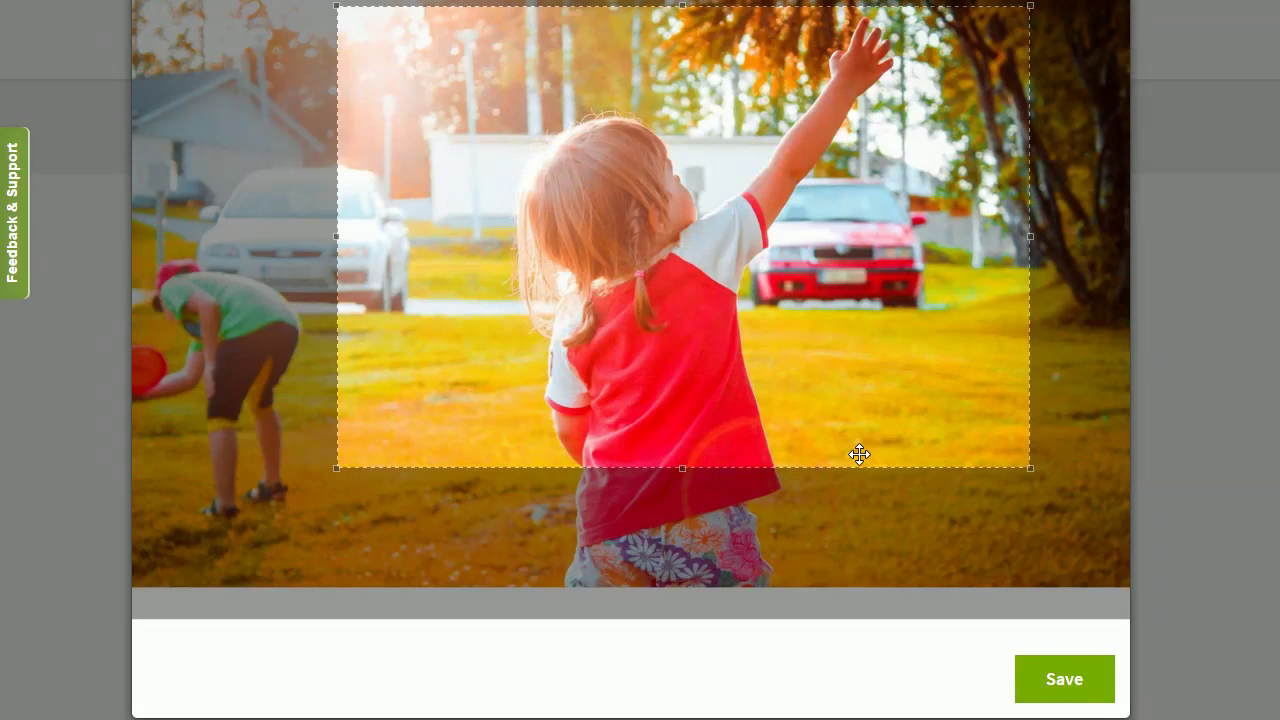
{"action": "left_click", "coordinate": [1062, 683]}
{"action": "scroll", "coordinate": [794, 269], "scroll_direction": "down", "scroll_amount": 2}
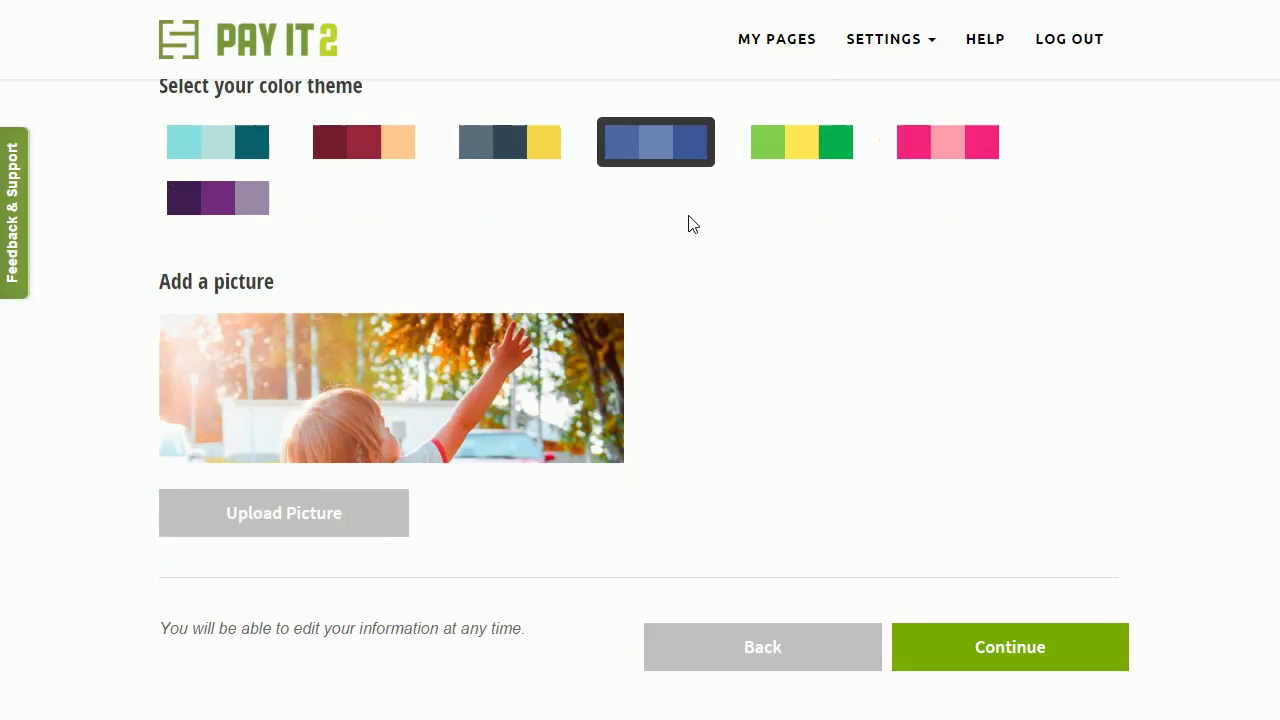
{"action": "scroll", "coordinate": [414, 486], "scroll_direction": "down", "scroll_amount": 3}
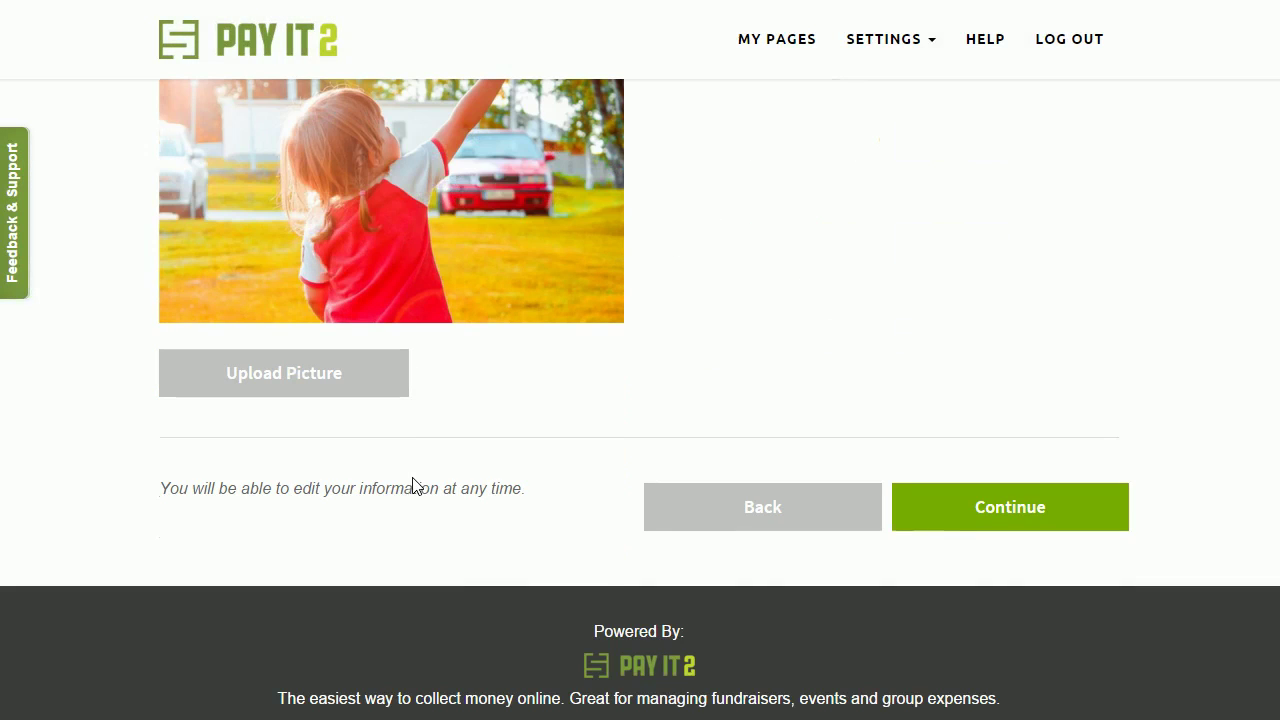
{"action": "scroll", "coordinate": [997, 460], "scroll_direction": "up", "scroll_amount": 5}
{"action": "scroll", "coordinate": [997, 460], "scroll_direction": "down", "scroll_amount": 5}
Step: Continue to the Story step and write 'Event Details:' in the story editor
{"action": "left_click", "coordinate": [1010, 508]}
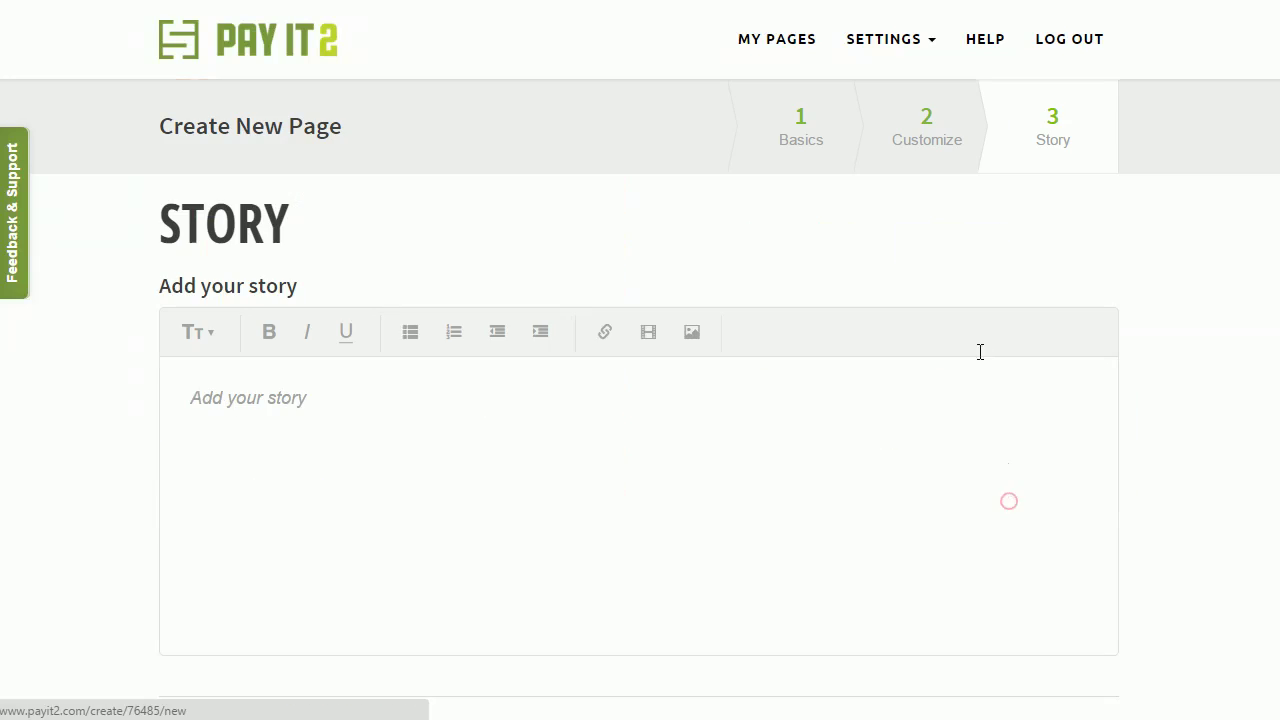
{"action": "left_click", "coordinate": [437, 448]}
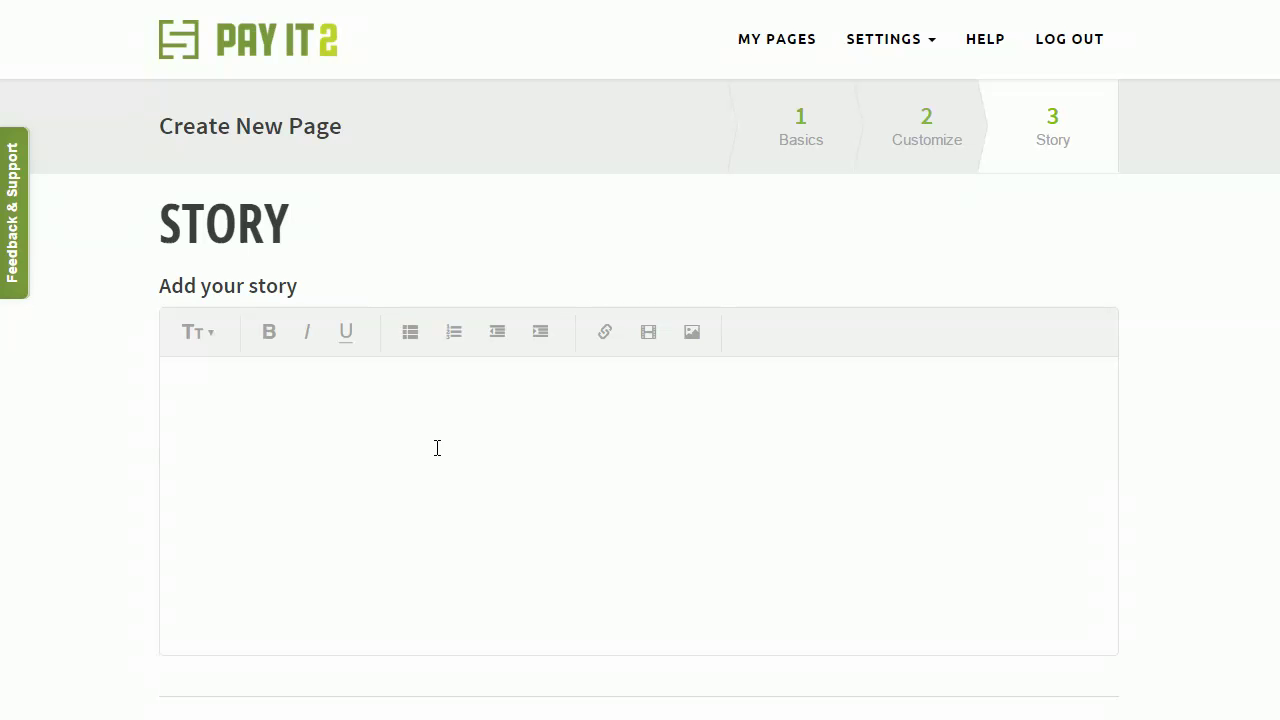
{"action": "type", "text": "Event Details:"}
Step: Try and cancel the link, YouTube and image insertion bars, then create the page
{"action": "left_click", "coordinate": [604, 332]}
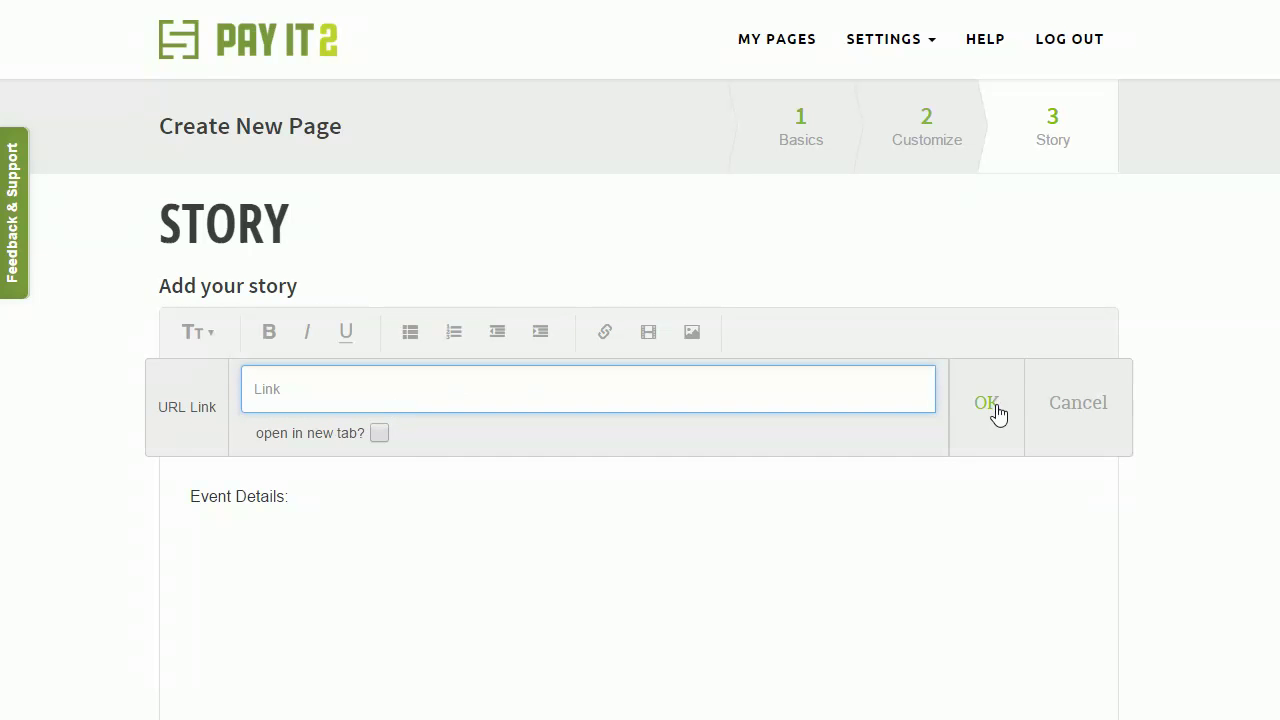
{"action": "left_click", "coordinate": [1058, 393]}
{"action": "left_click", "coordinate": [646, 344]}
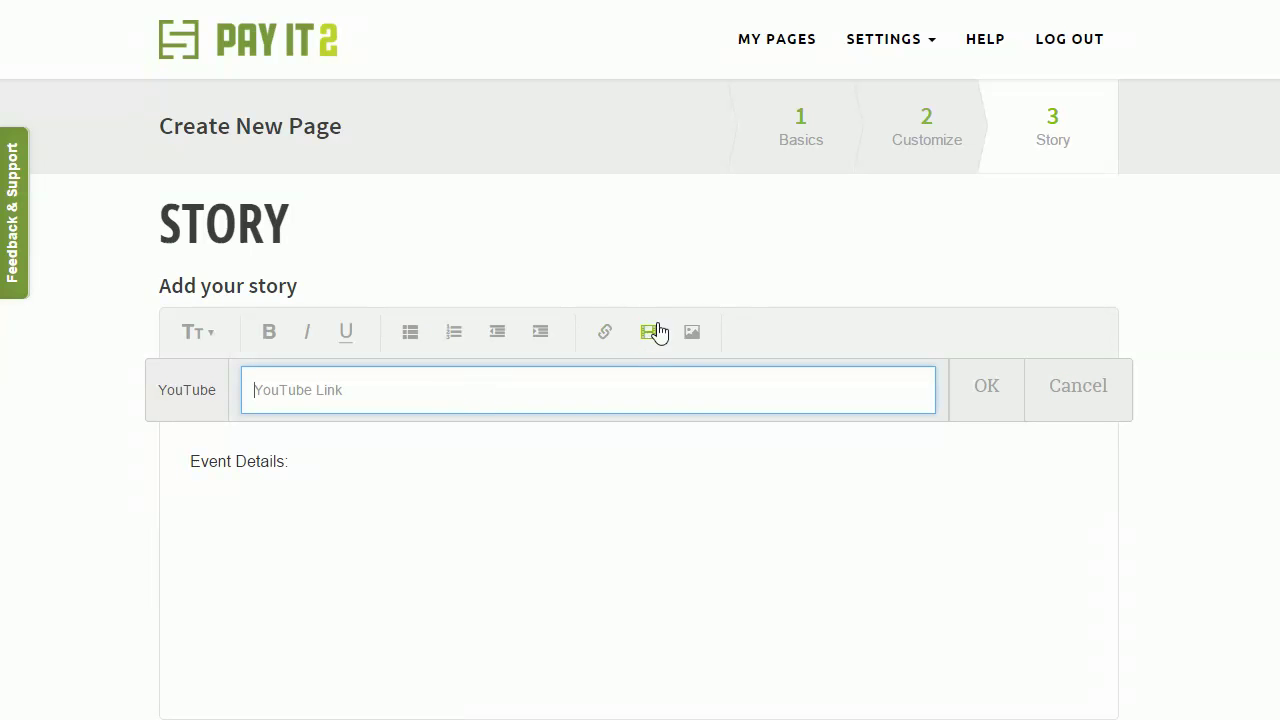
{"action": "left_click", "coordinate": [692, 332]}
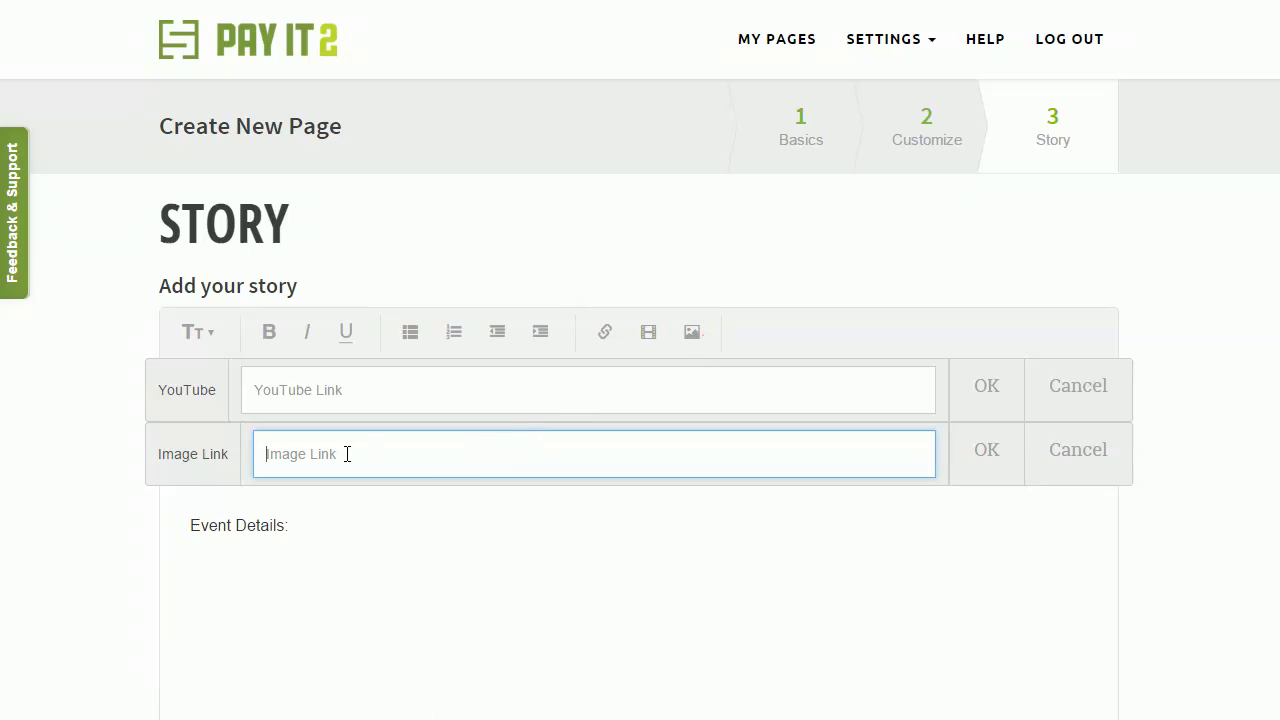
{"action": "left_click", "coordinate": [1064, 458]}
{"action": "left_click", "coordinate": [1064, 400]}
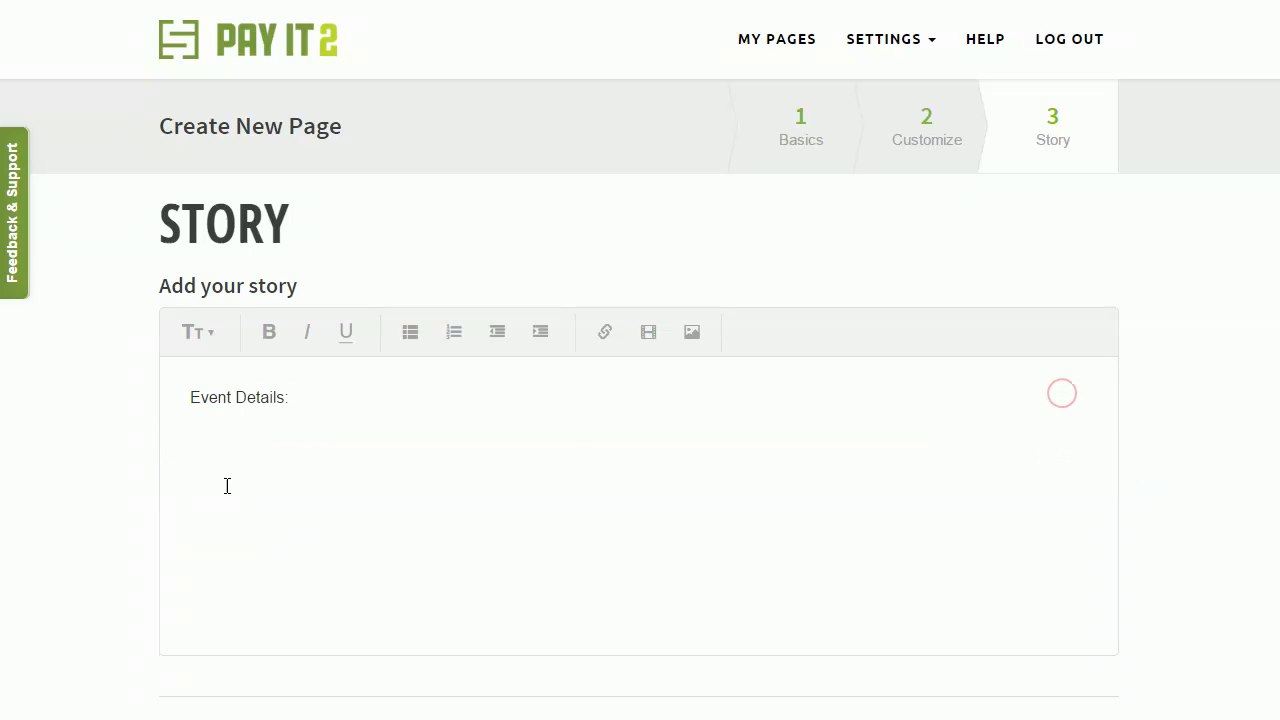
{"action": "scroll", "coordinate": [391, 486], "scroll_direction": "down", "scroll_amount": 1}
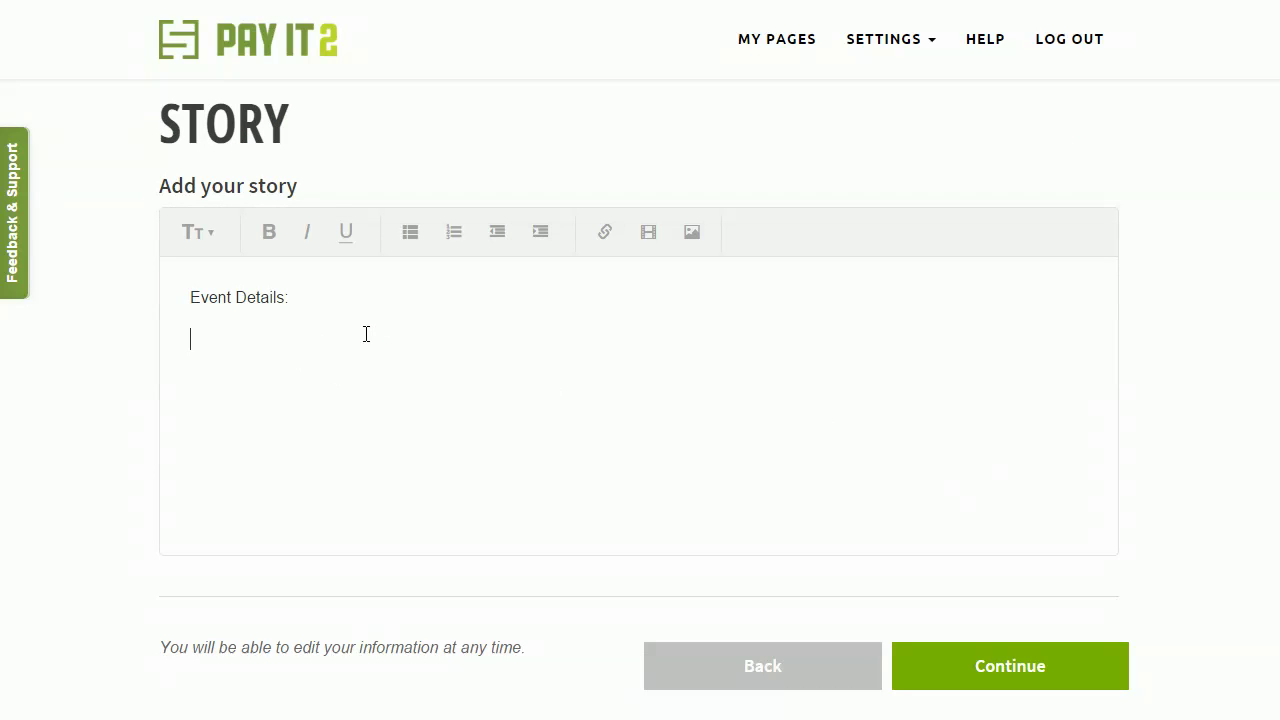
{"action": "left_click", "coordinate": [986, 668]}
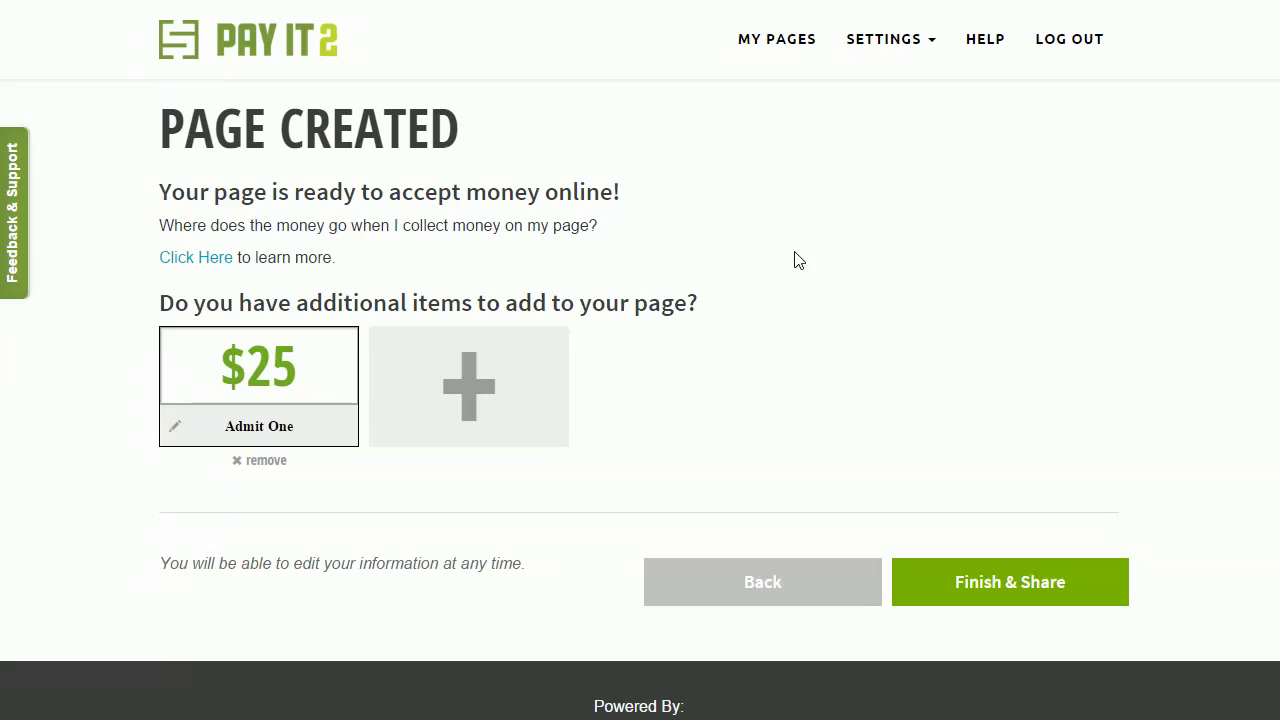
Step: Change the $25 Admit One item to a $20 Ticket
{"action": "left_click", "coordinate": [302, 358]}
{"action": "key", "text": "BackSpace"}
{"action": "key", "text": "BackSpace"}
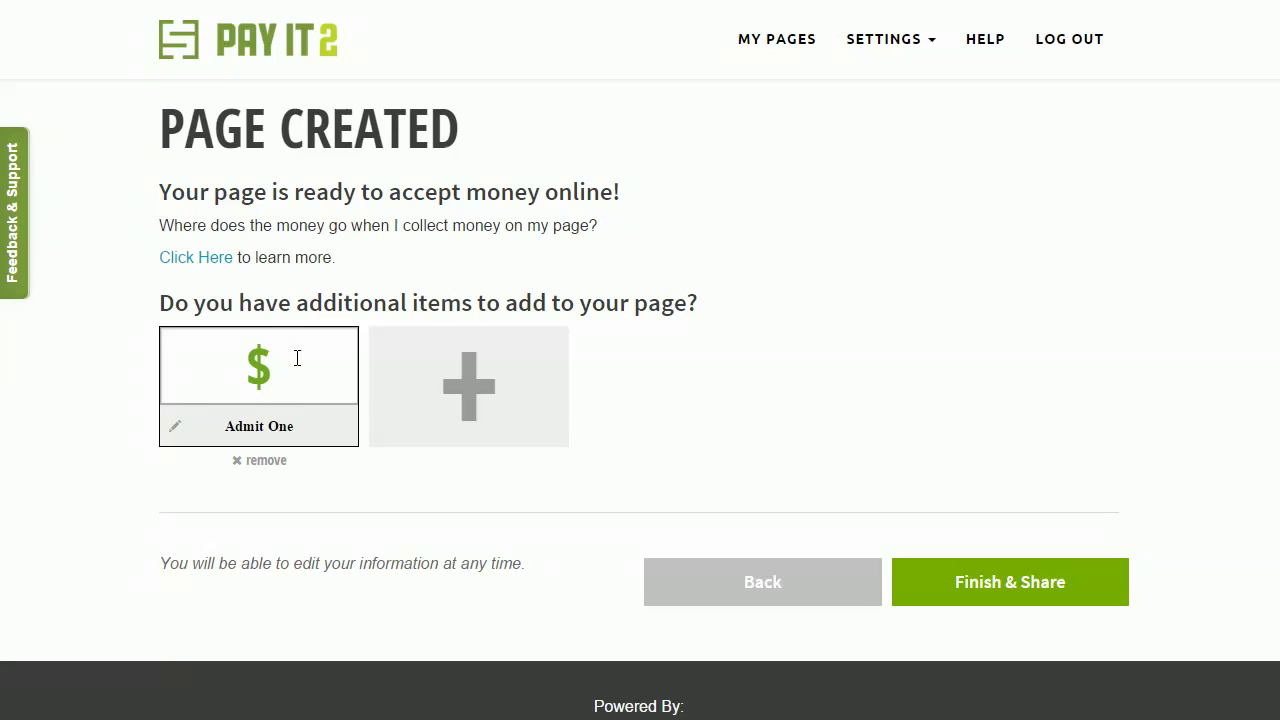
{"action": "type", "text": "20"}
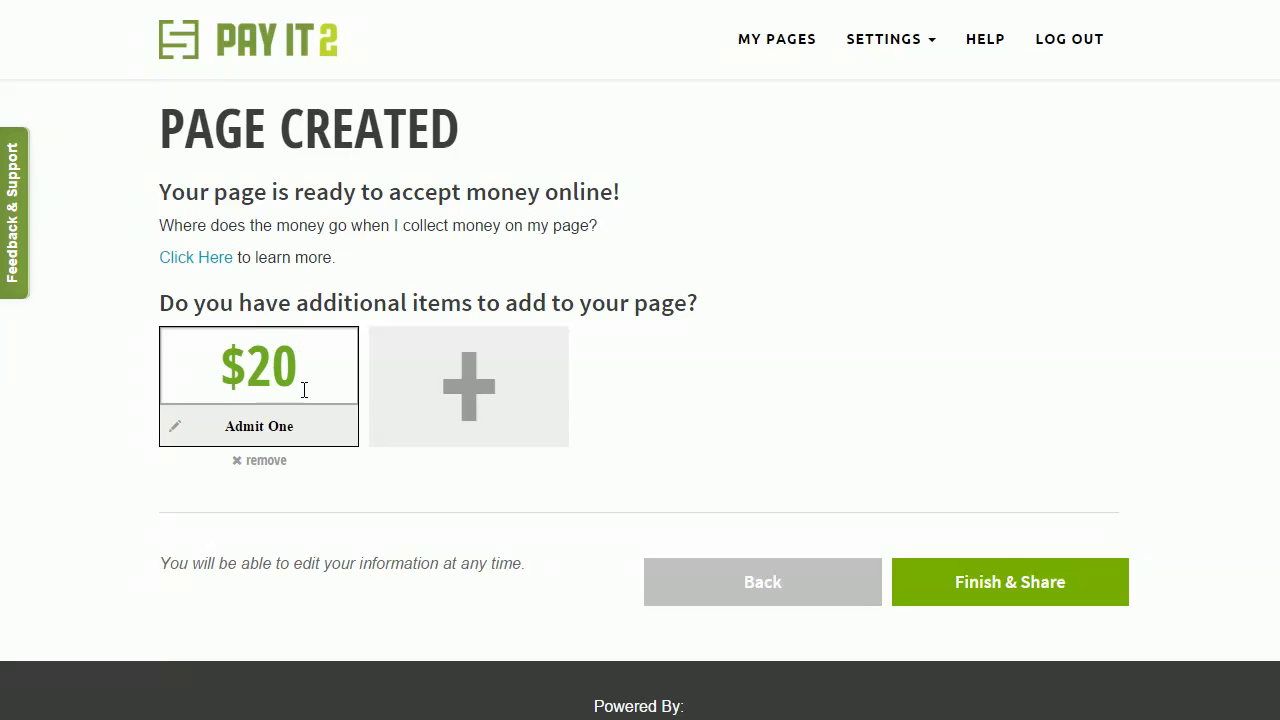
{"action": "left_click_drag", "start_coordinate": [294, 430], "coordinate": [224, 434]}
{"action": "type", "text": "Ticket"}
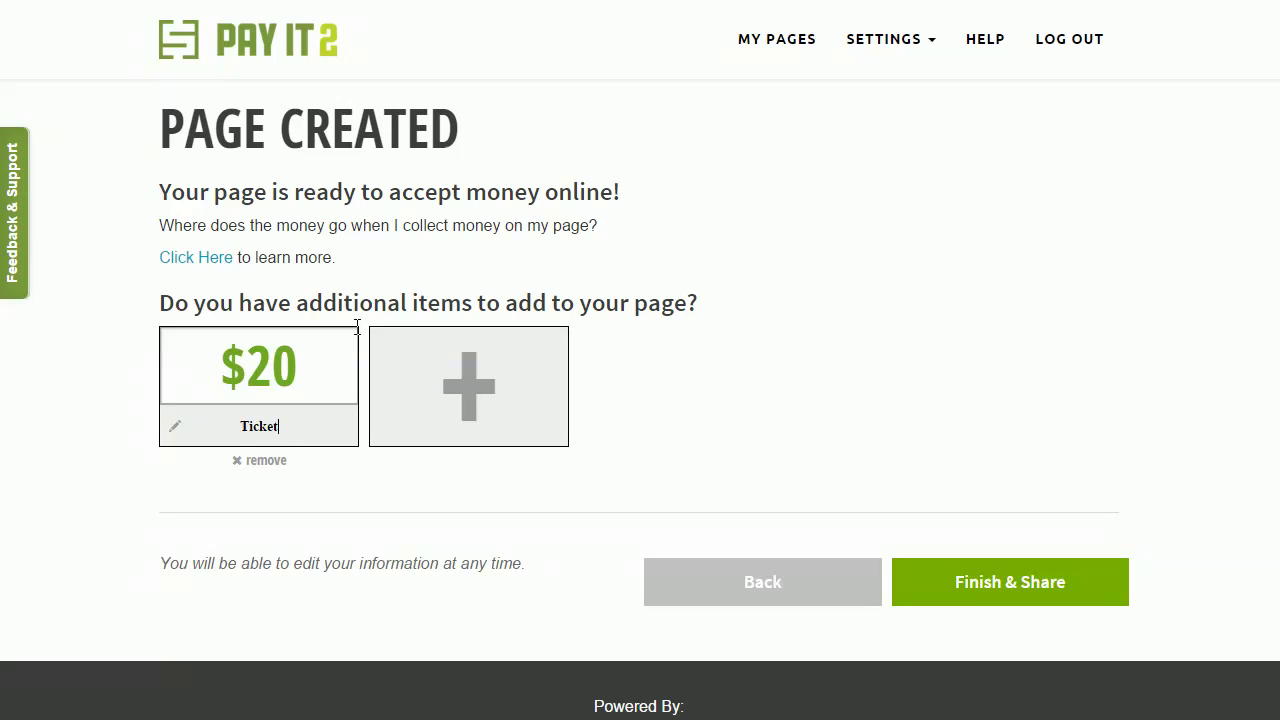
Step: Add a second item priced $10 and labelled 'Food Ticket'
{"action": "left_click", "coordinate": [468, 386]}
{"action": "left_click", "coordinate": [512, 356]}
{"action": "key", "text": "BackSpace"}
{"action": "key", "text": "BackSpace"}
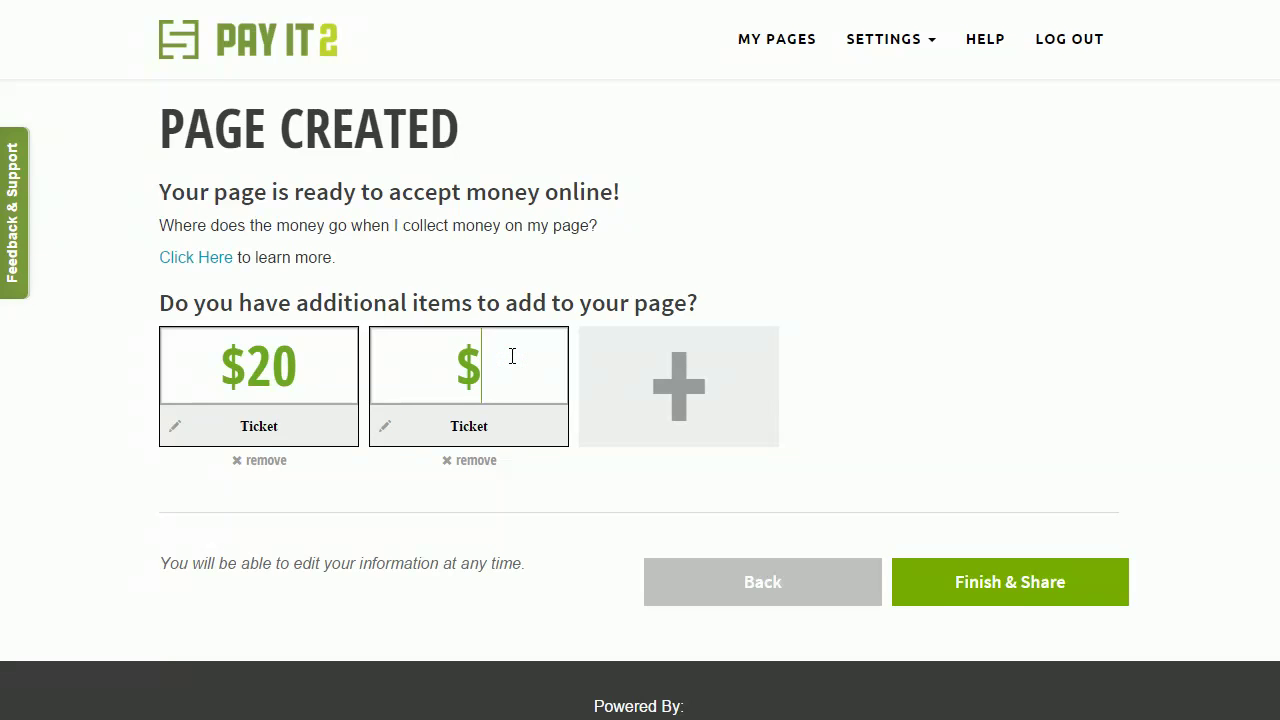
{"action": "type", "text": "10"}
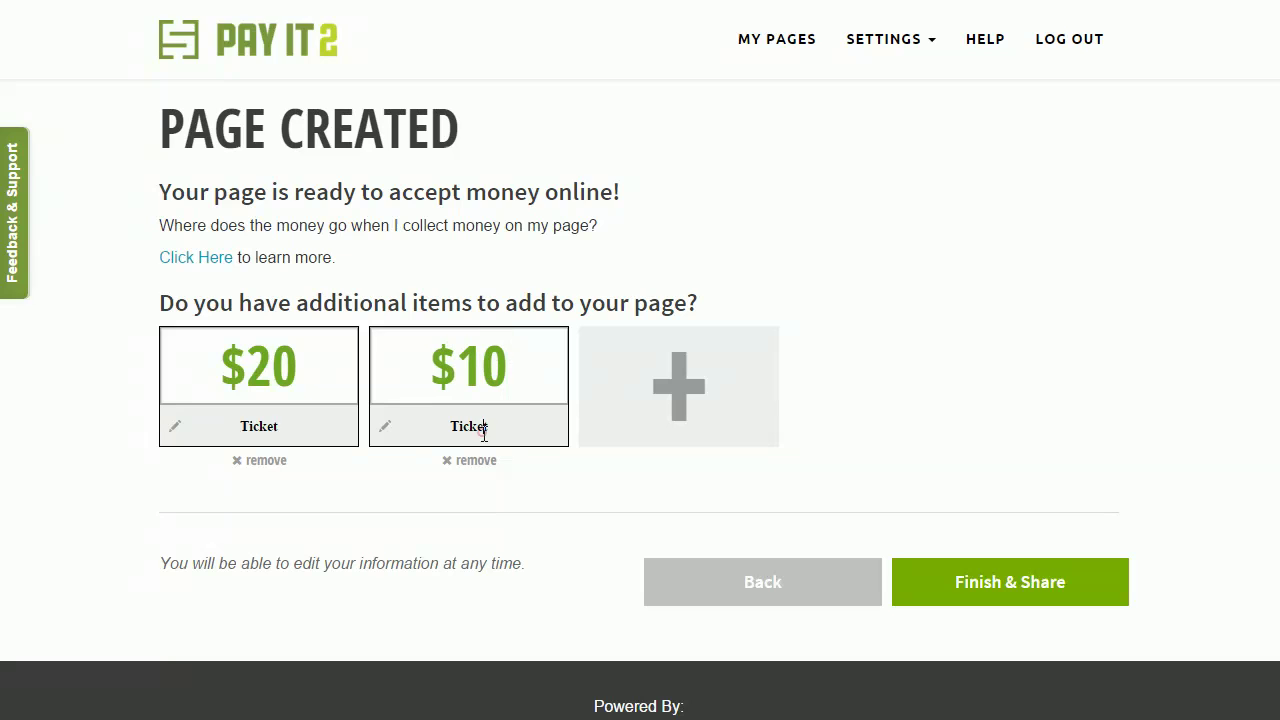
{"action": "left_click", "coordinate": [484, 430]}
{"action": "left_click", "coordinate": [452, 427]}
{"action": "type", "text": "Food"}
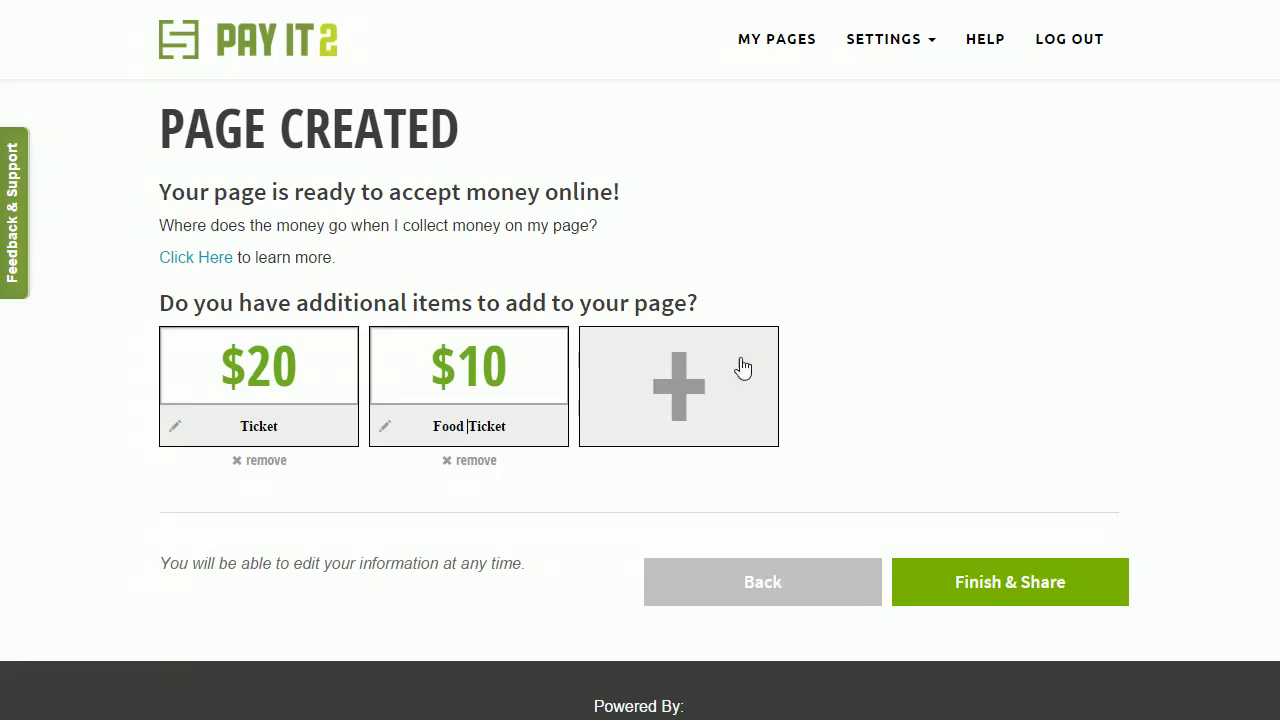
Step: Remove the accidentally added extra $25 item and finish the page for sharing
{"action": "left_click", "coordinate": [637, 403]}
{"action": "left_click", "coordinate": [682, 461]}
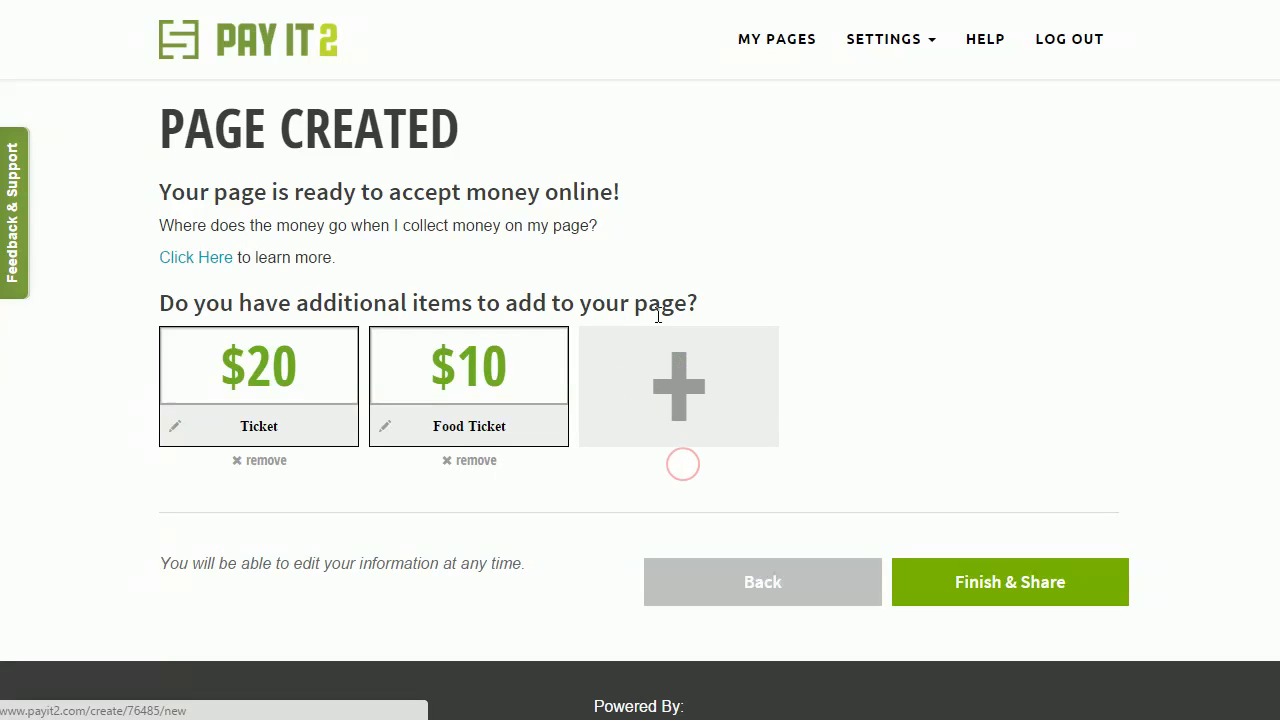
{"action": "left_click", "coordinate": [1033, 585]}
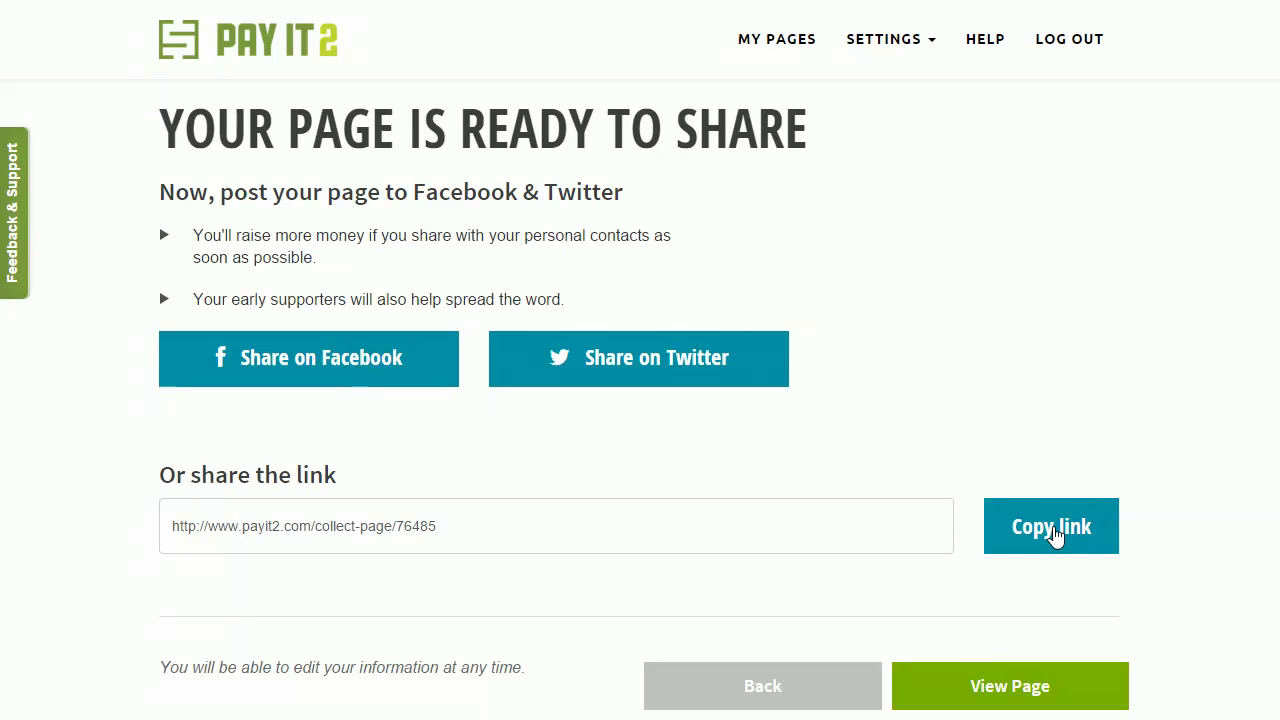
Step: Copy the page's share link and view the published Company Picnic page
{"action": "left_click", "coordinate": [1055, 532]}
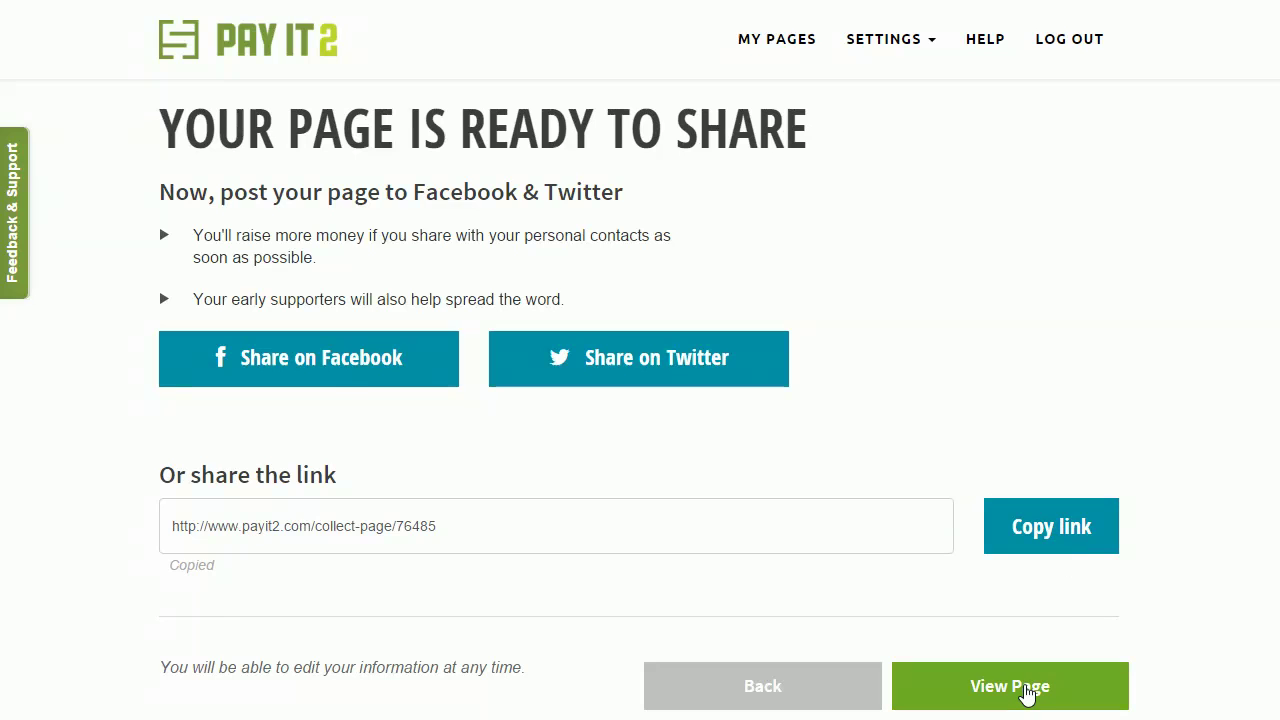
{"action": "left_click", "coordinate": [1022, 688]}
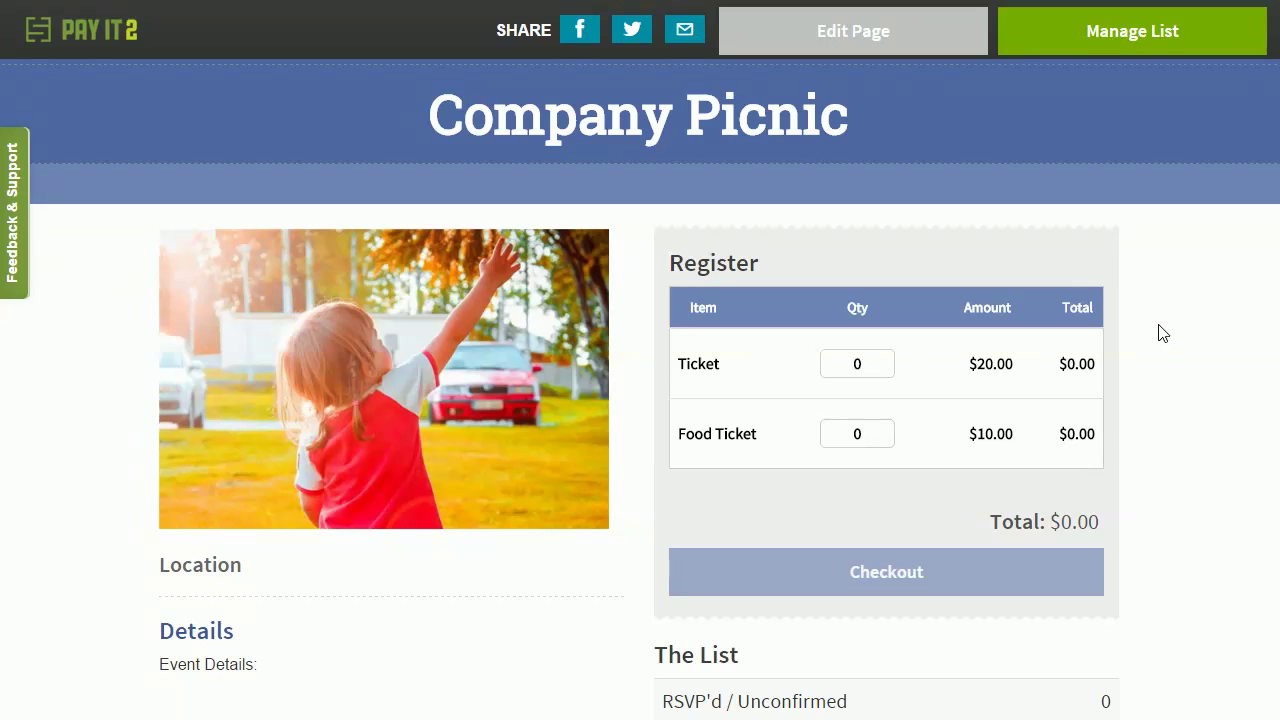
{"action": "scroll", "coordinate": [1155, 320], "scroll_direction": "down", "scroll_amount": 4}
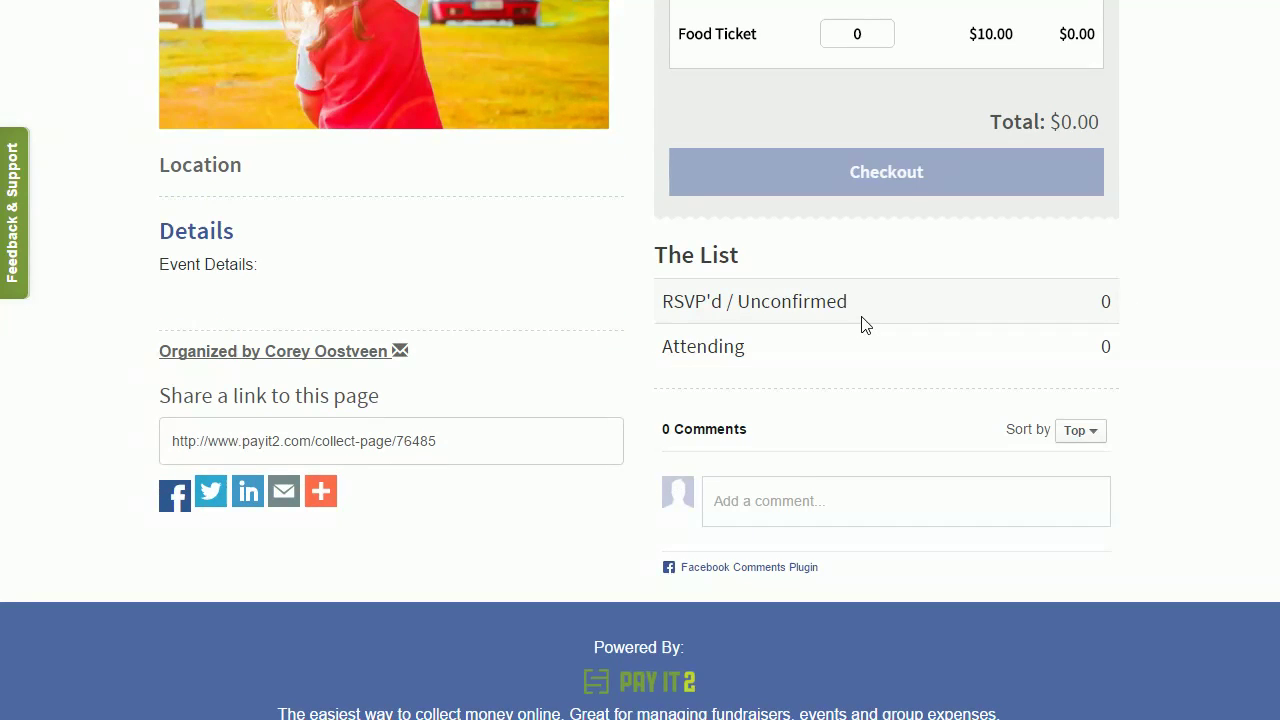
{"action": "scroll", "coordinate": [865, 325], "scroll_direction": "up", "scroll_amount": 2}
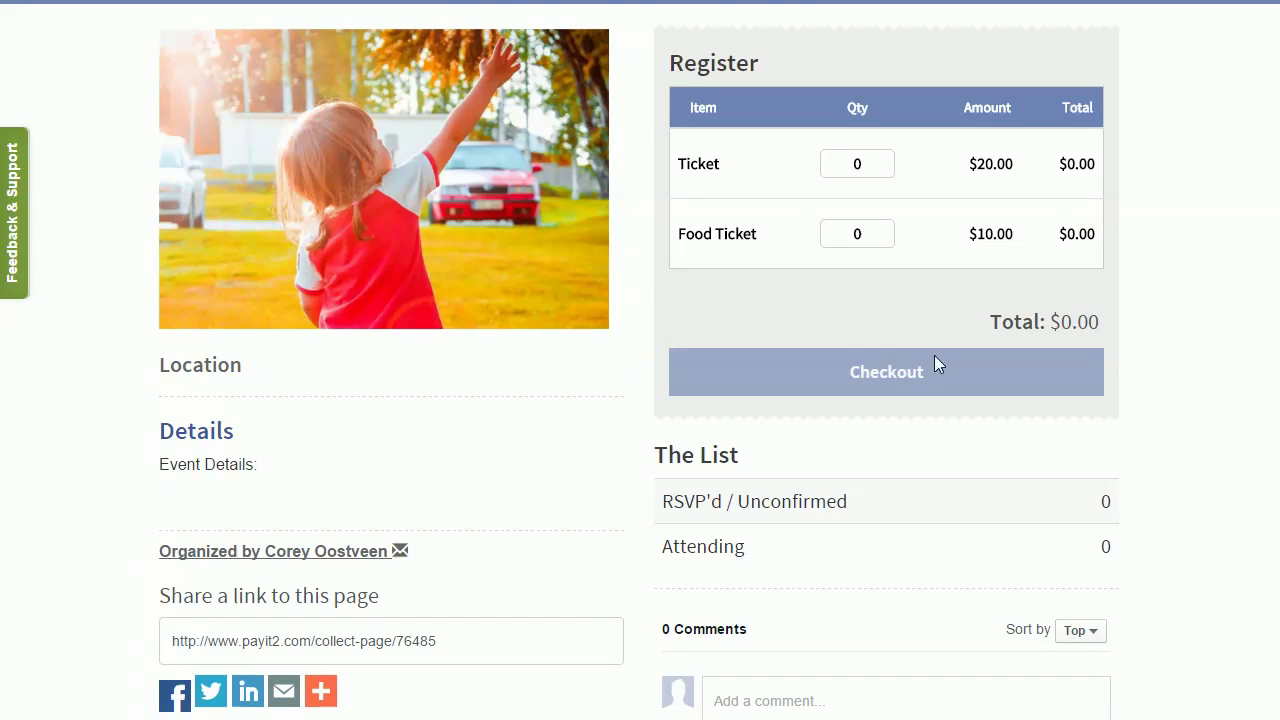
{"action": "scroll", "coordinate": [934, 360], "scroll_direction": "up", "scroll_amount": 1}
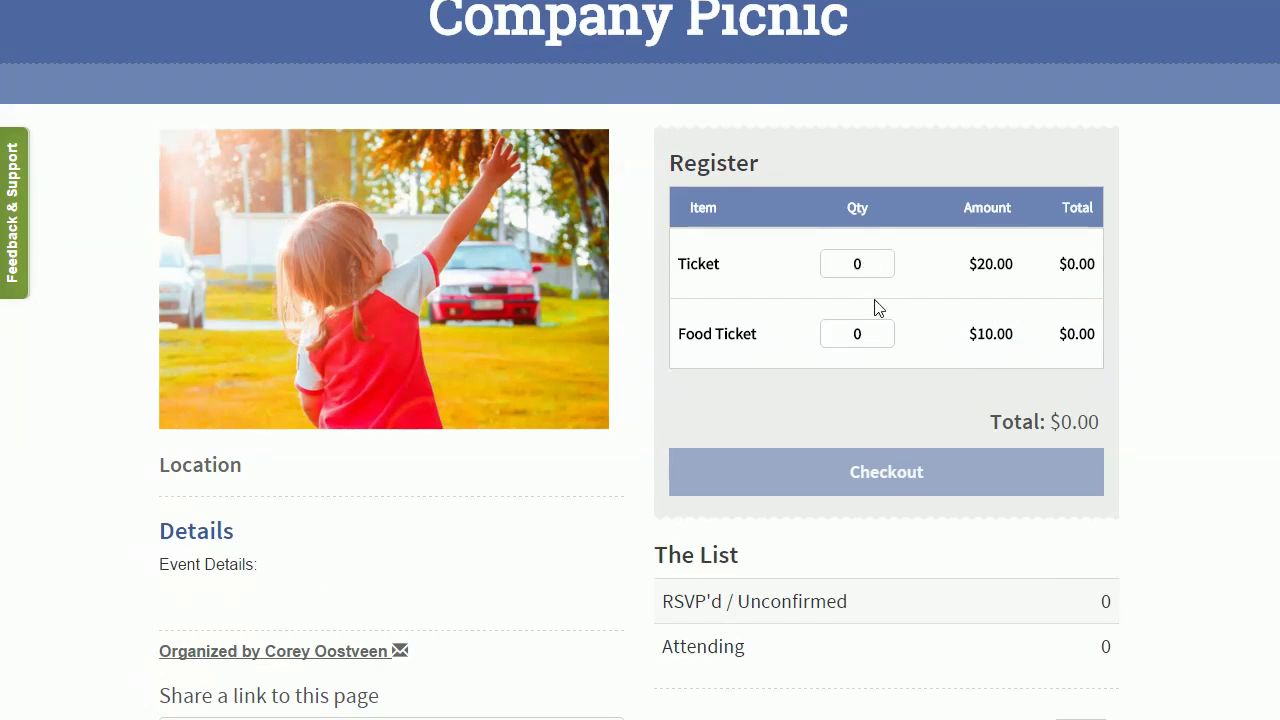
{"action": "scroll", "coordinate": [880, 316], "scroll_direction": "up", "scroll_amount": 1}
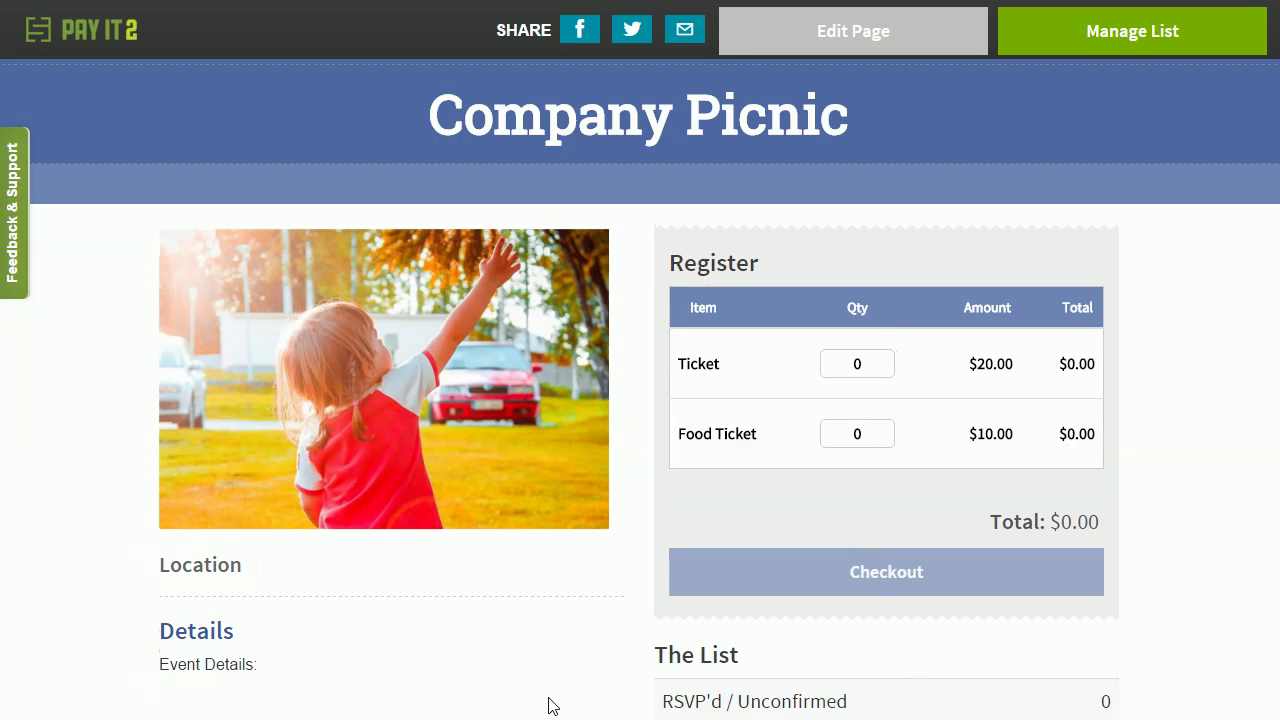